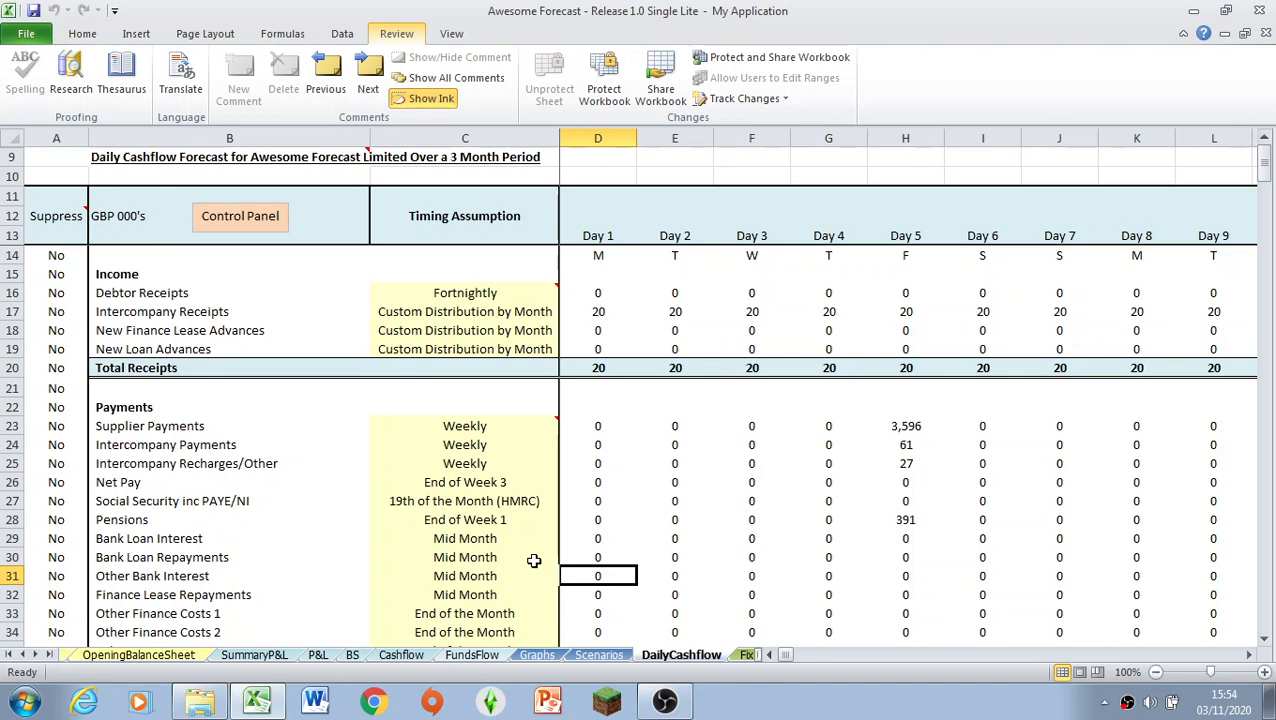
{"action": "left_click", "coordinate": [438, 465]}
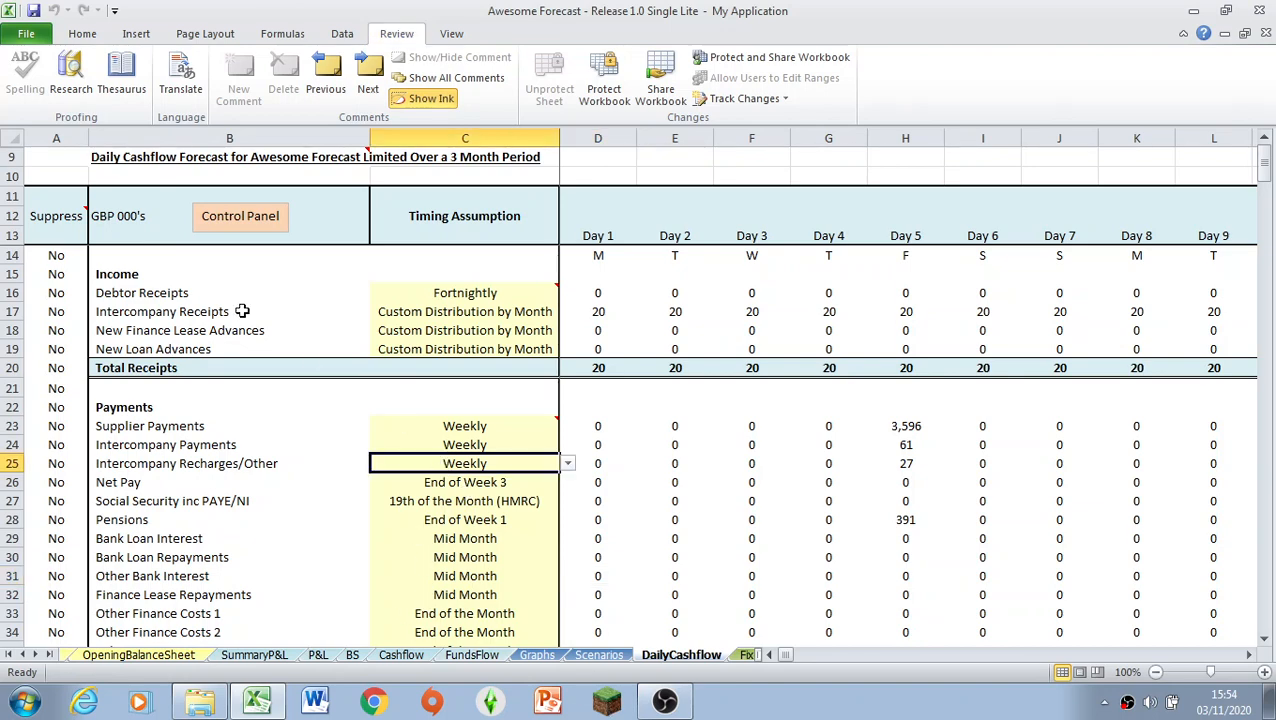
{"action": "left_click", "coordinate": [429, 315]}
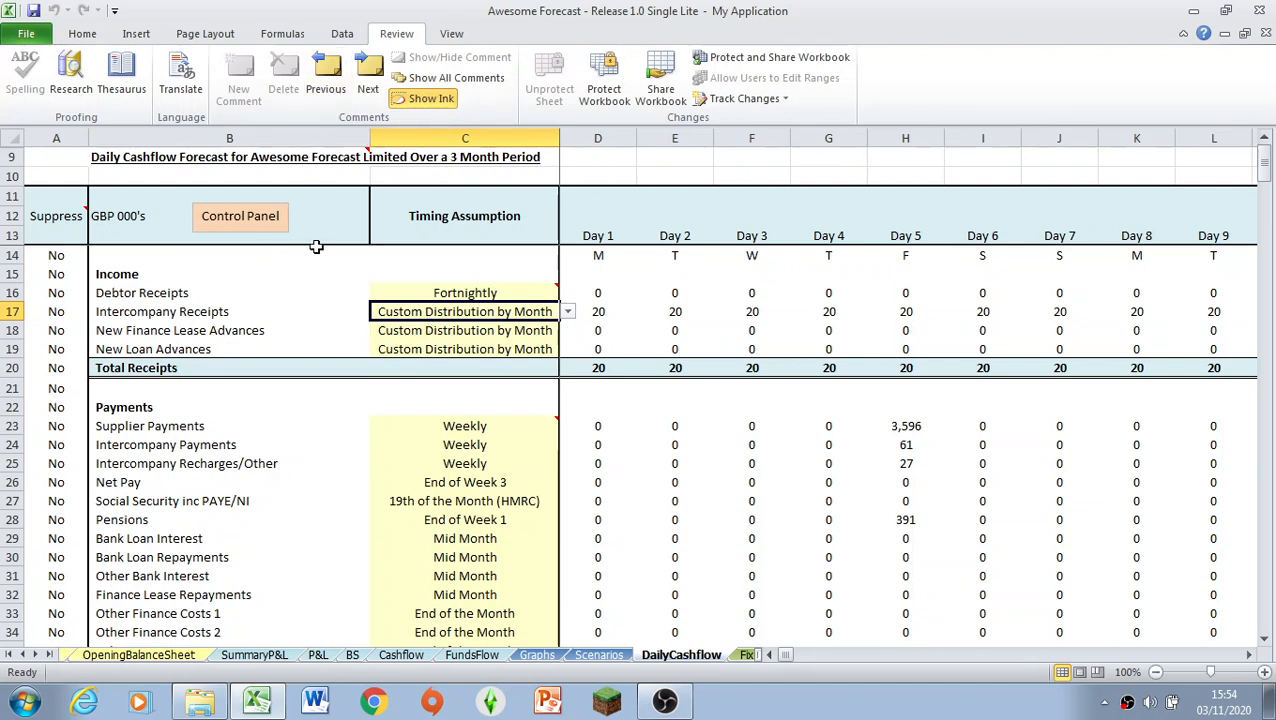
Set the forecast's first month to Mar in the Control Panel, leaving the panel hidden.
{"action": "left_click", "coordinate": [257, 220]}
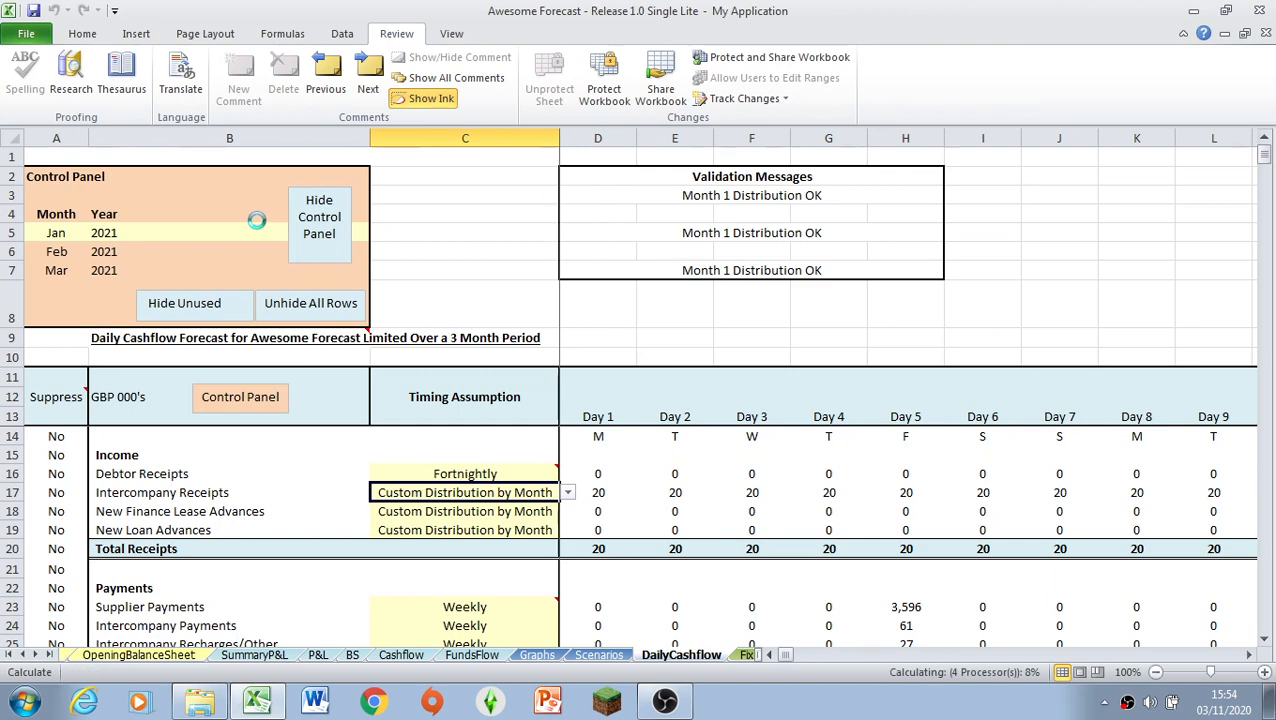
{"action": "left_click", "coordinate": [57, 232]}
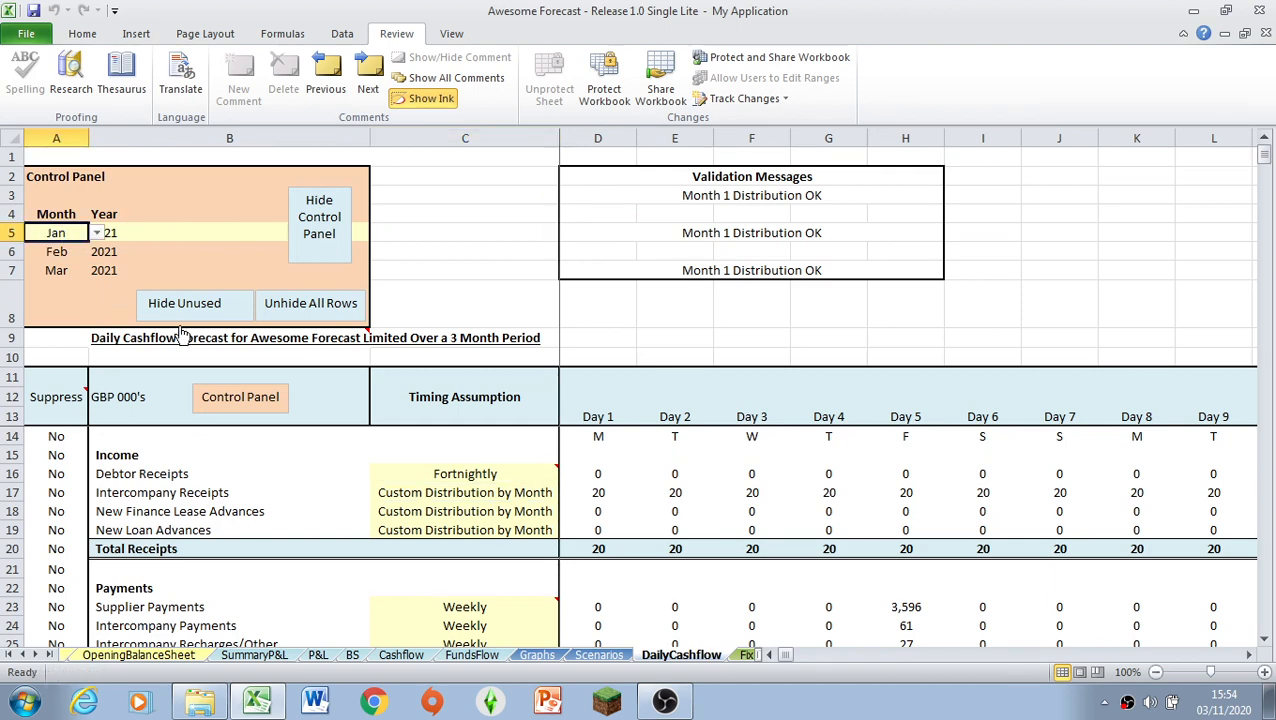
{"action": "left_click", "coordinate": [134, 236]}
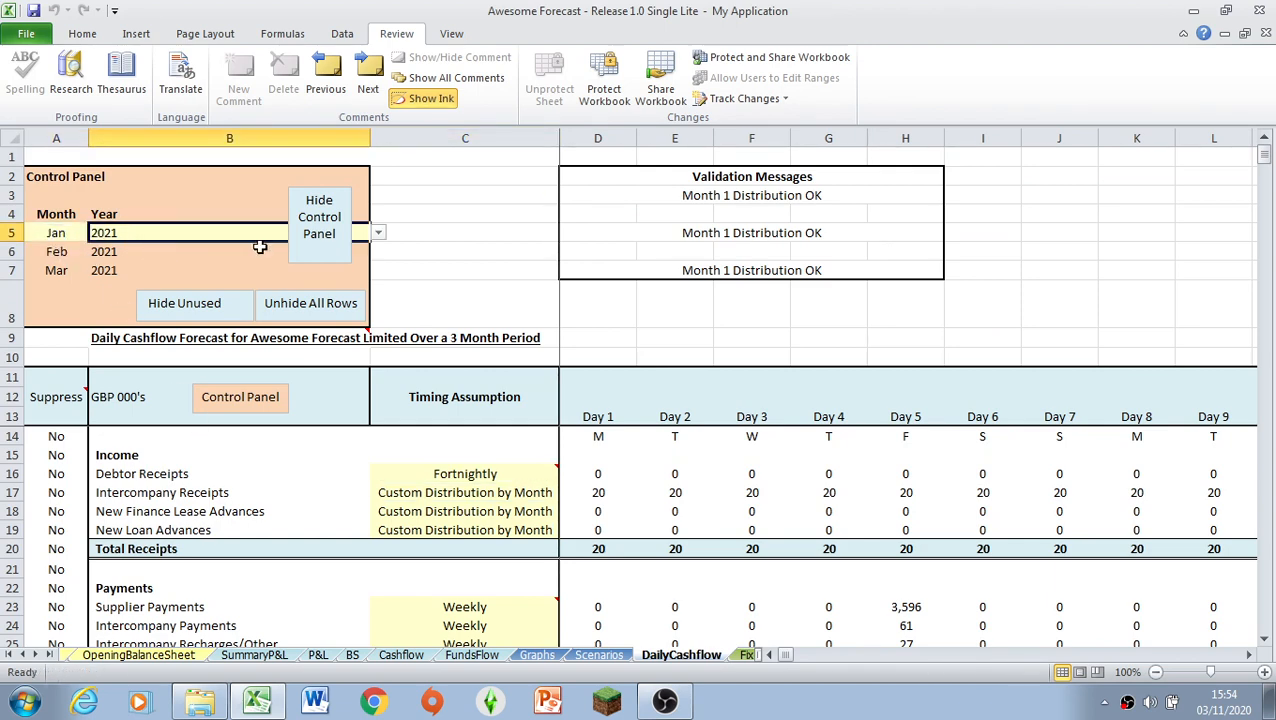
{"action": "left_click", "coordinate": [76, 234]}
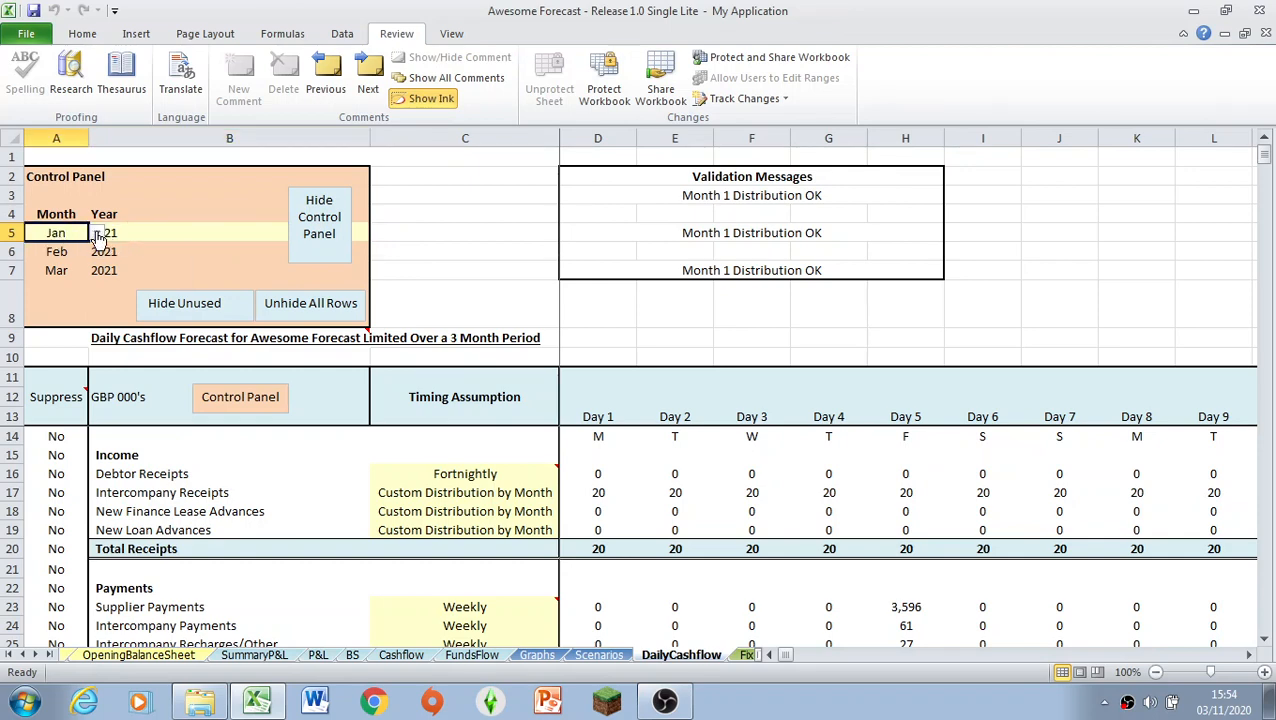
{"action": "left_click", "coordinate": [97, 232]}
{"action": "left_click", "coordinate": [58, 274]}
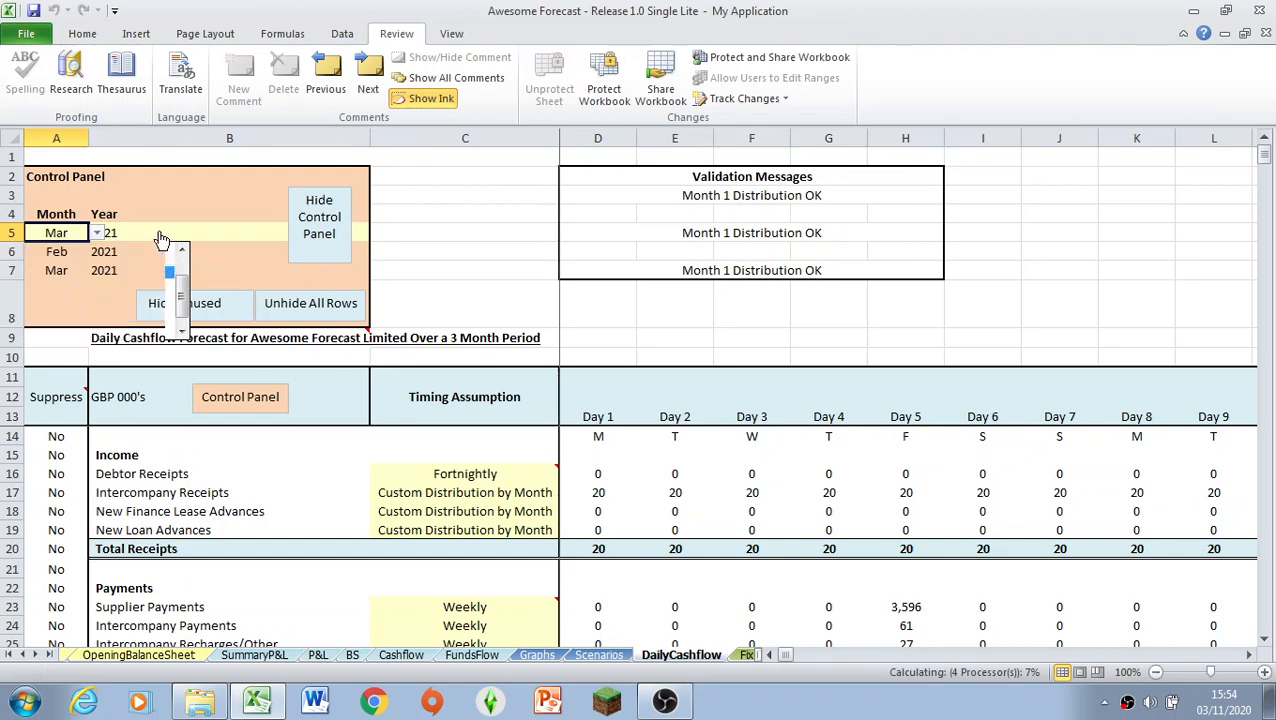
{"action": "left_click", "coordinate": [180, 235]}
{"action": "left_click", "coordinate": [436, 276]}
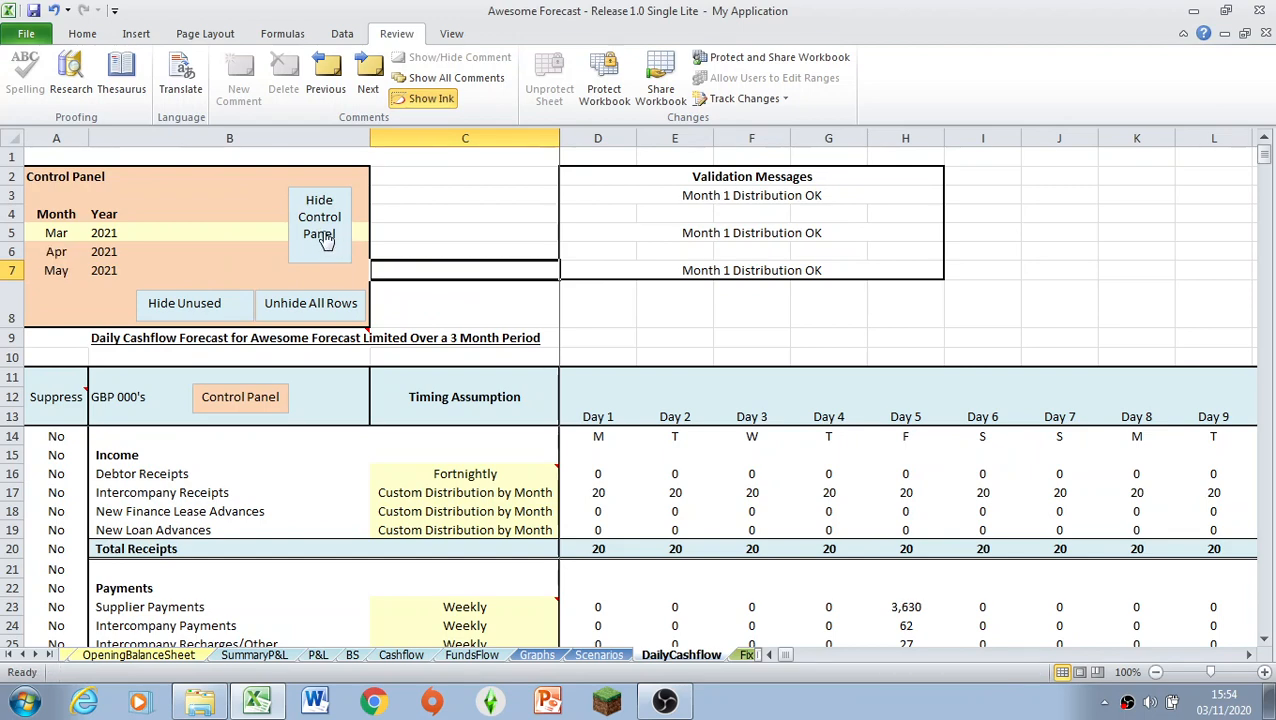
{"action": "left_click", "coordinate": [322, 238]}
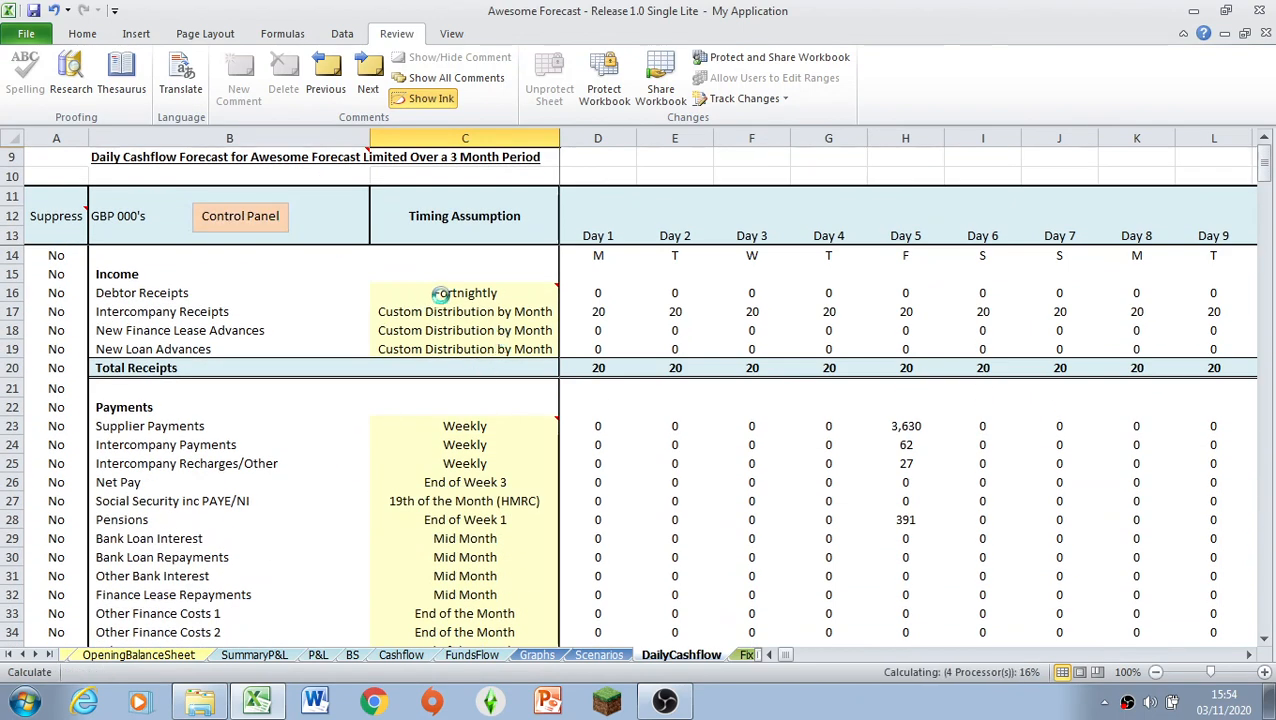
Set the timing assumption for Debtor Receipts to Custom Distribution by Month.
{"action": "left_click", "coordinate": [444, 331]}
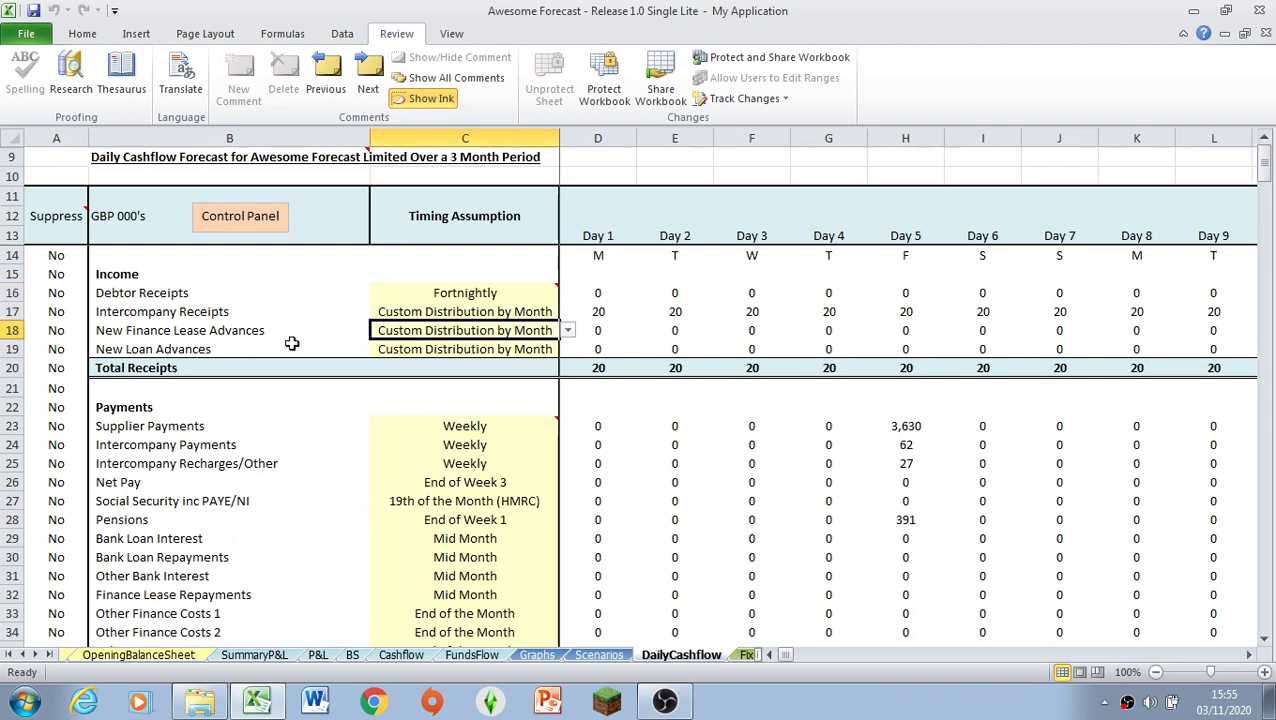
{"action": "left_click", "coordinate": [395, 294]}
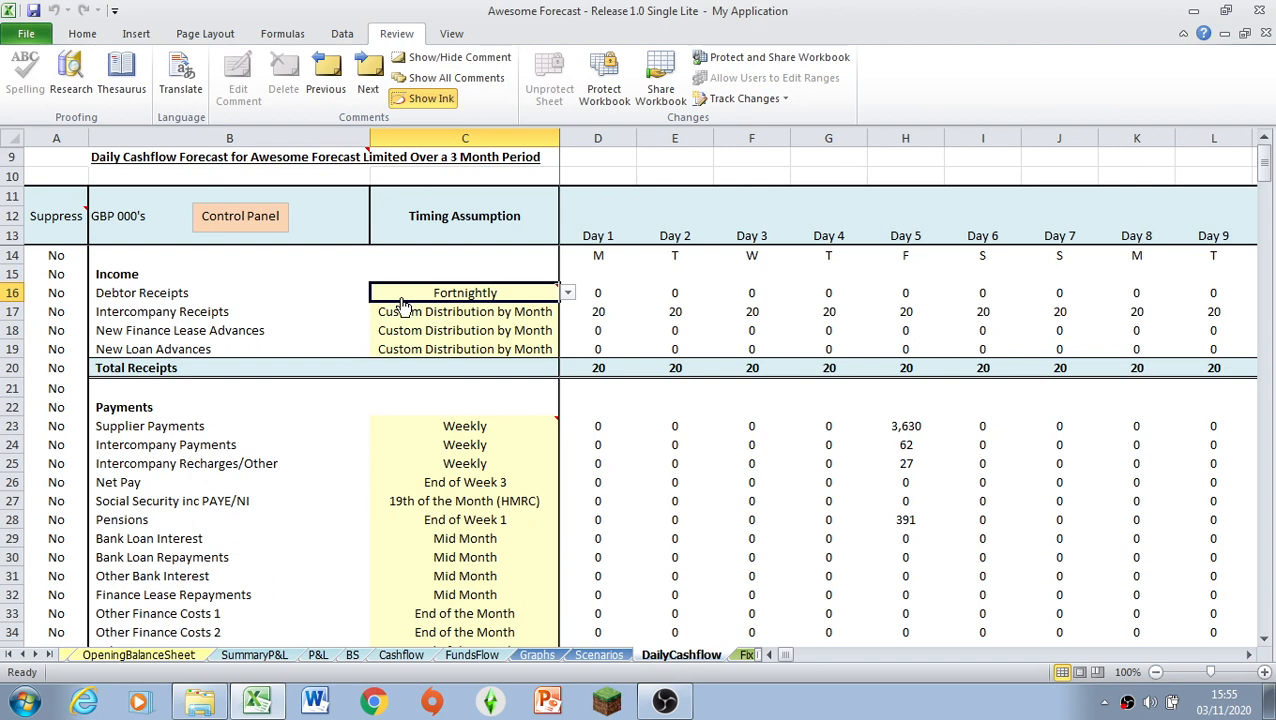
{"action": "left_click", "coordinate": [568, 294]}
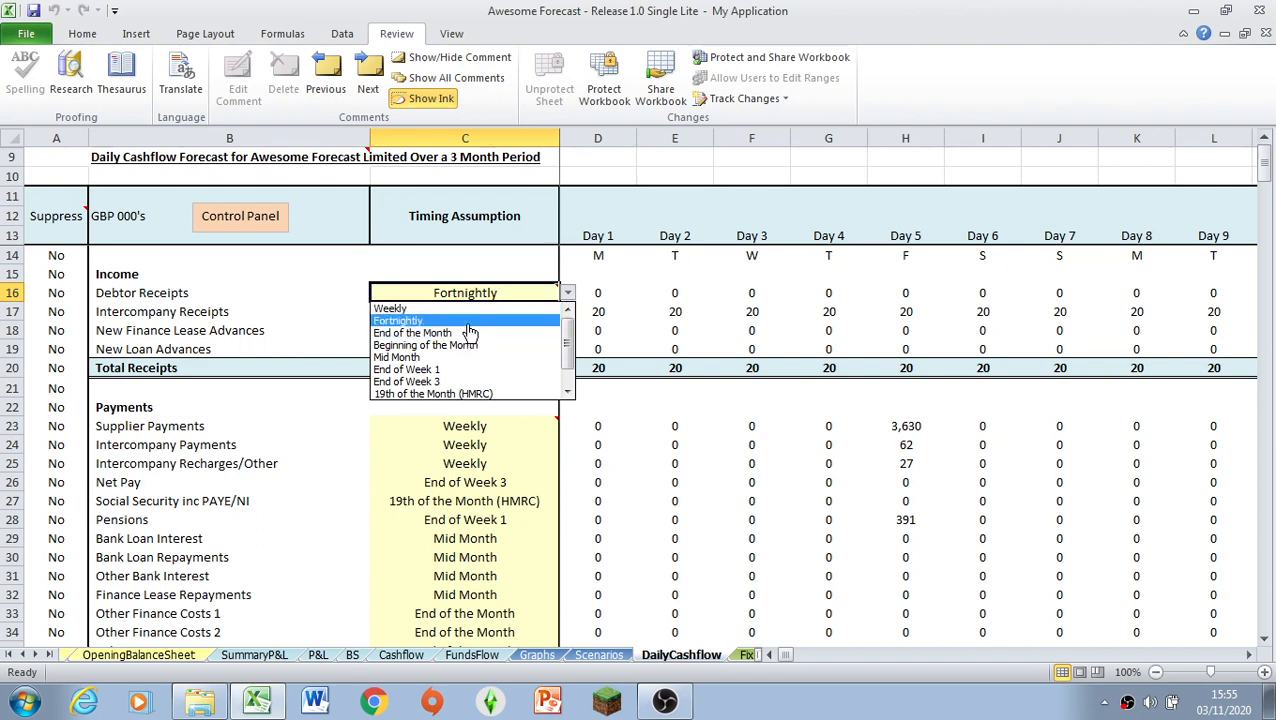
{"action": "left_click", "coordinate": [567, 293]}
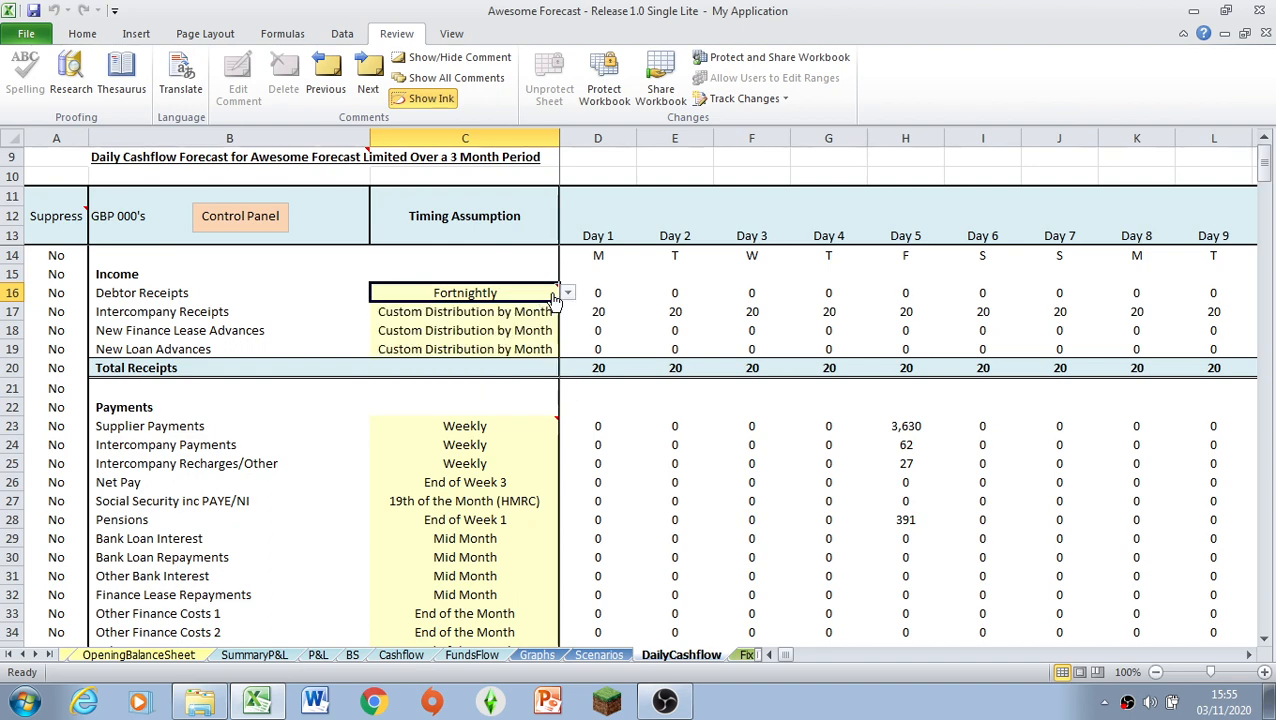
{"action": "left_click", "coordinate": [567, 293]}
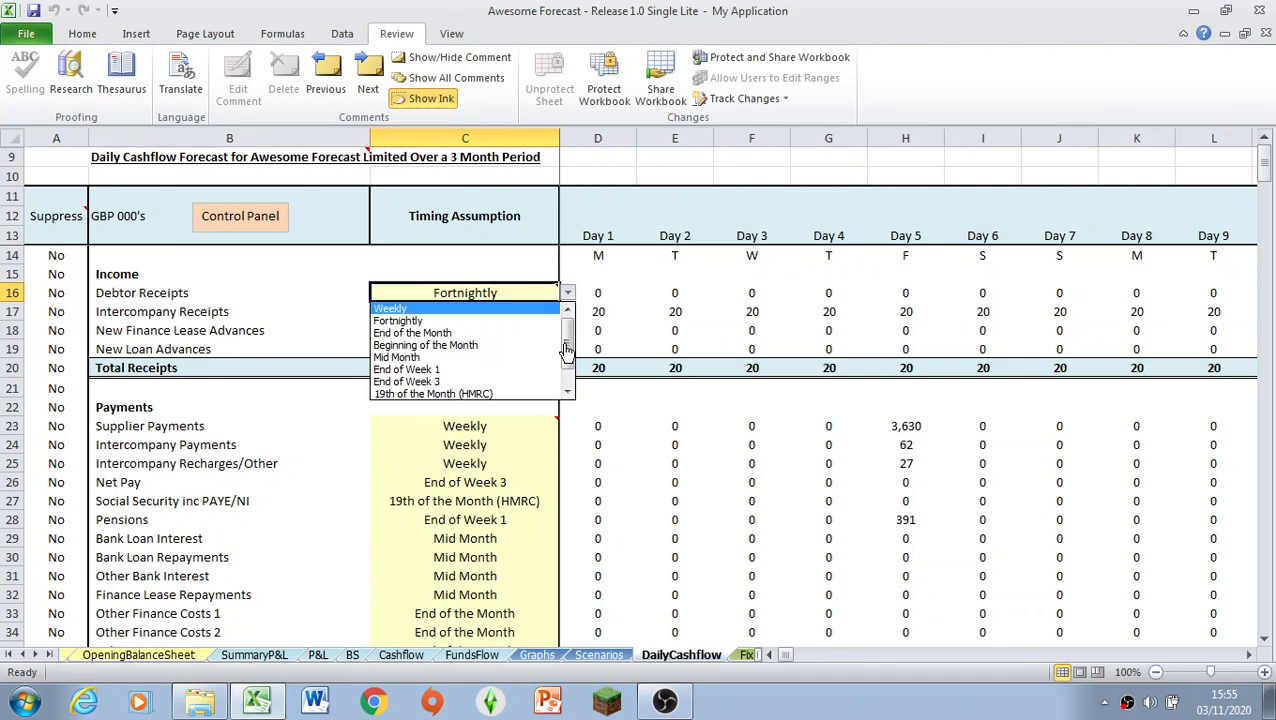
{"action": "left_click_drag", "start_coordinate": [567, 347], "coordinate": [572, 373]}
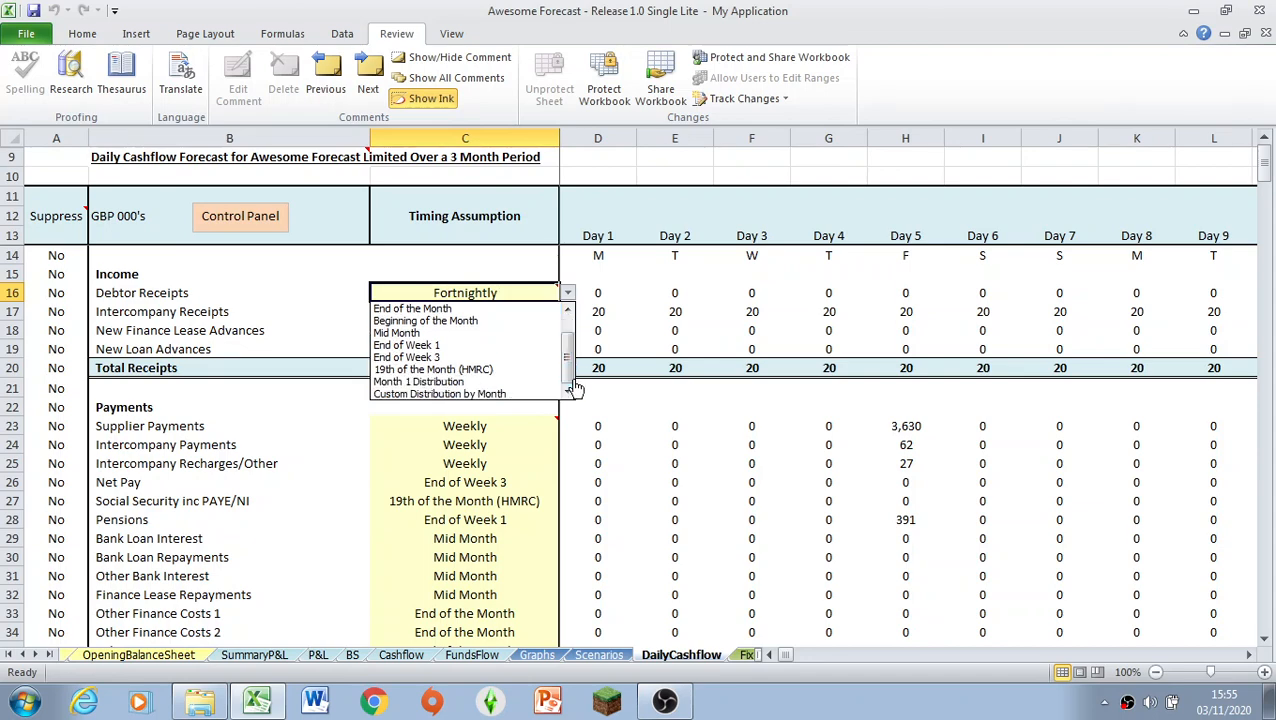
{"action": "left_click", "coordinate": [497, 394]}
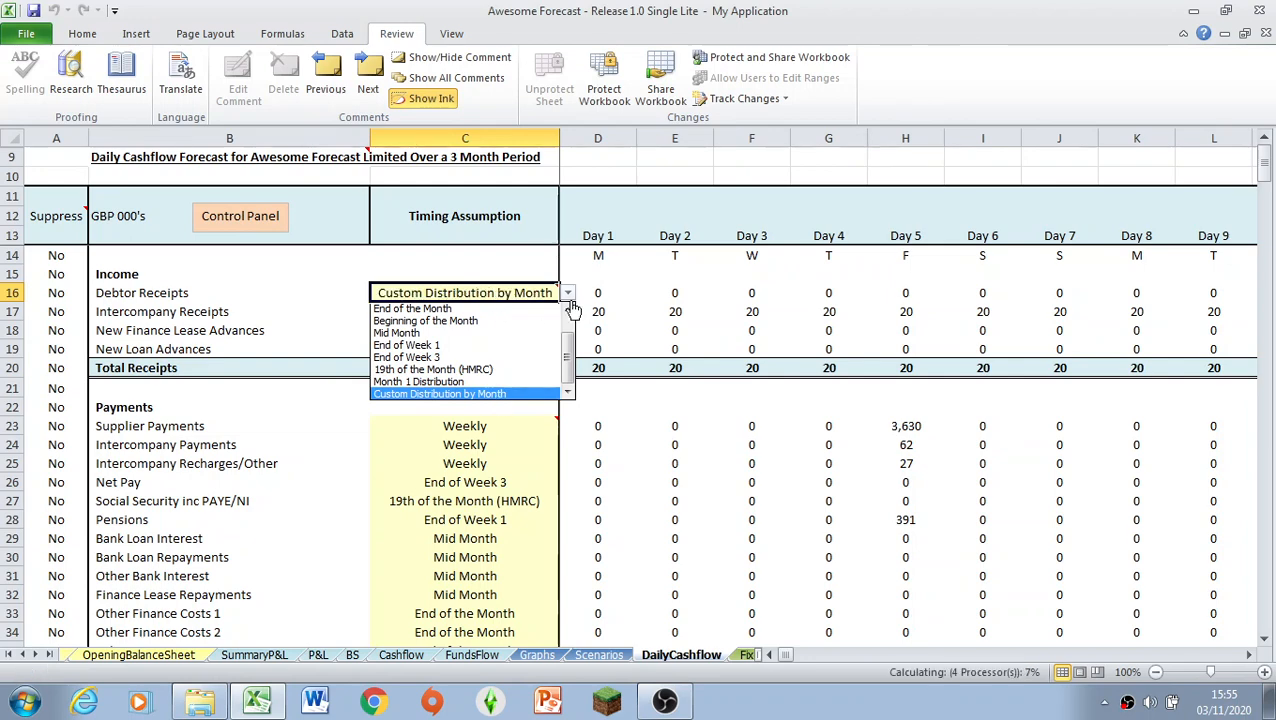
Go along the Debtor Receipts row, past the three months of daily figures, to Day 1 of the Distribution table.
{"action": "left_click", "coordinate": [600, 290]}
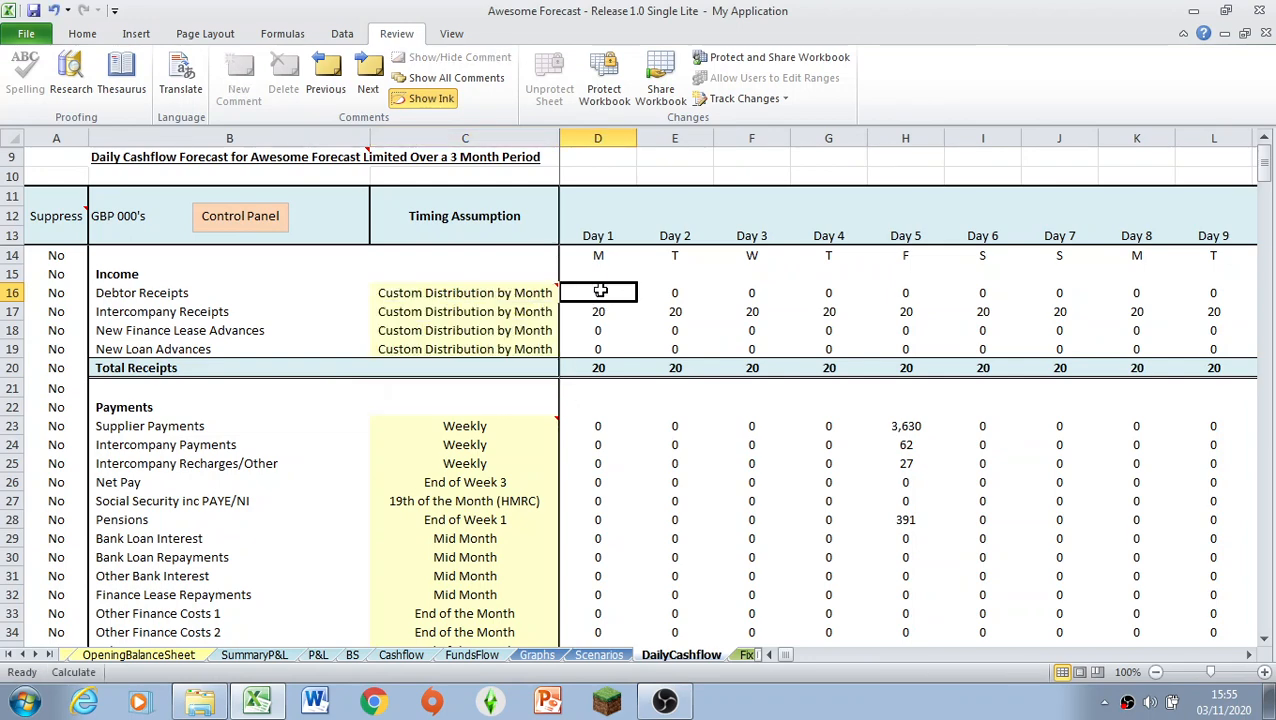
{"action": "key", "text": "Right"}
{"action": "key", "text": "Right"}
{"action": "key", "text": "Right"}
{"action": "key", "text": "Right"}
{"action": "key", "text": "Right"}
{"action": "key", "text": "Right"}
{"action": "key", "text": "Right"}
{"action": "key", "text": "Right"}
{"action": "key", "text": "Right"}
{"action": "key", "text": "Right"}
{"action": "key", "text": "Right"}
{"action": "key", "text": "Right"}
{"action": "key", "text": "Right"}
{"action": "key", "text": "Right"}
{"action": "key", "text": "Right"}
{"action": "key", "text": "Right"}
{"action": "key", "text": "Right"}
{"action": "key", "text": "Right"}
{"action": "key", "text": "Right"}
{"action": "key", "text": "Right"}
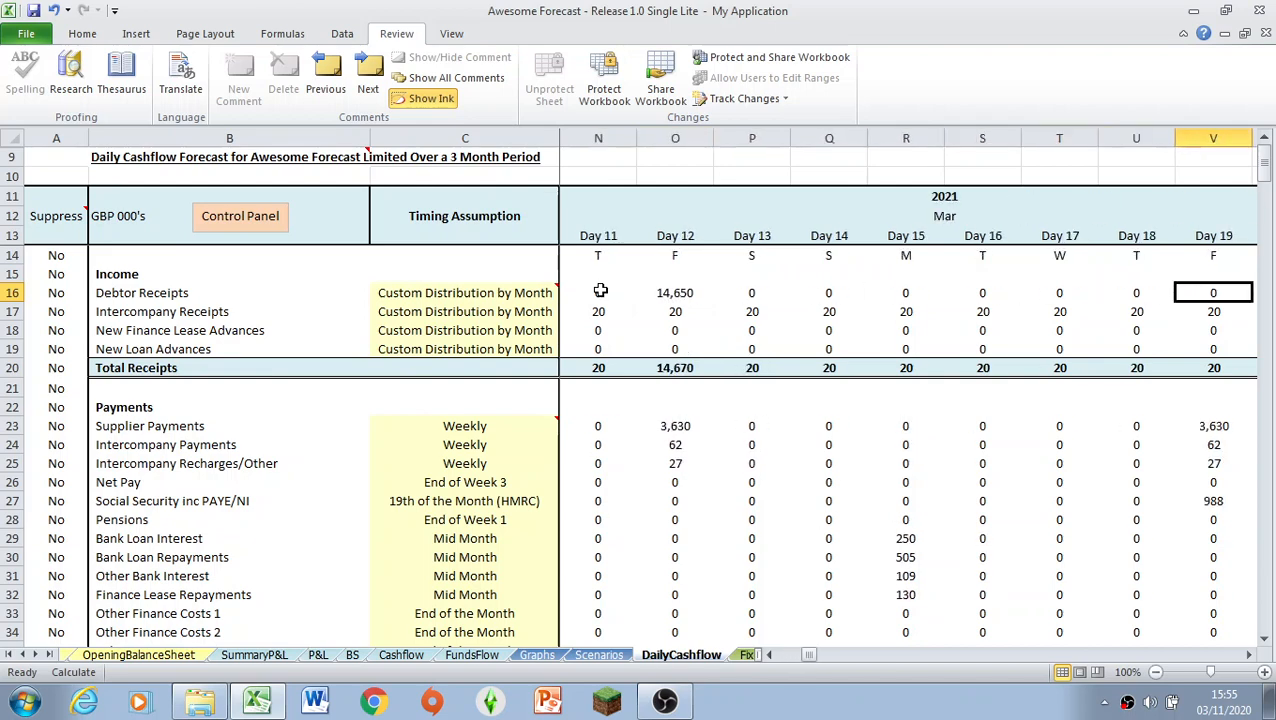
{"action": "key", "text": "Right"}
{"action": "key", "text": "Right"}
{"action": "key", "text": "Right"}
{"action": "key", "text": "Right"}
{"action": "key", "text": "Right"}
{"action": "key", "text": "Right"}
{"action": "key", "text": "Right"}
{"action": "key", "text": "Right"}
{"action": "key", "text": "Right"}
{"action": "key", "text": "Right"}
{"action": "key", "text": "Right"}
{"action": "key", "text": "Right"}
{"action": "key", "text": "Right"}
{"action": "key", "text": "Right"}
{"action": "key", "text": "Right"}
{"action": "key", "text": "Right"}
{"action": "key", "text": "Right"}
{"action": "key", "text": "Right"}
{"action": "key", "text": "Right"}
{"action": "key", "text": "Right"}
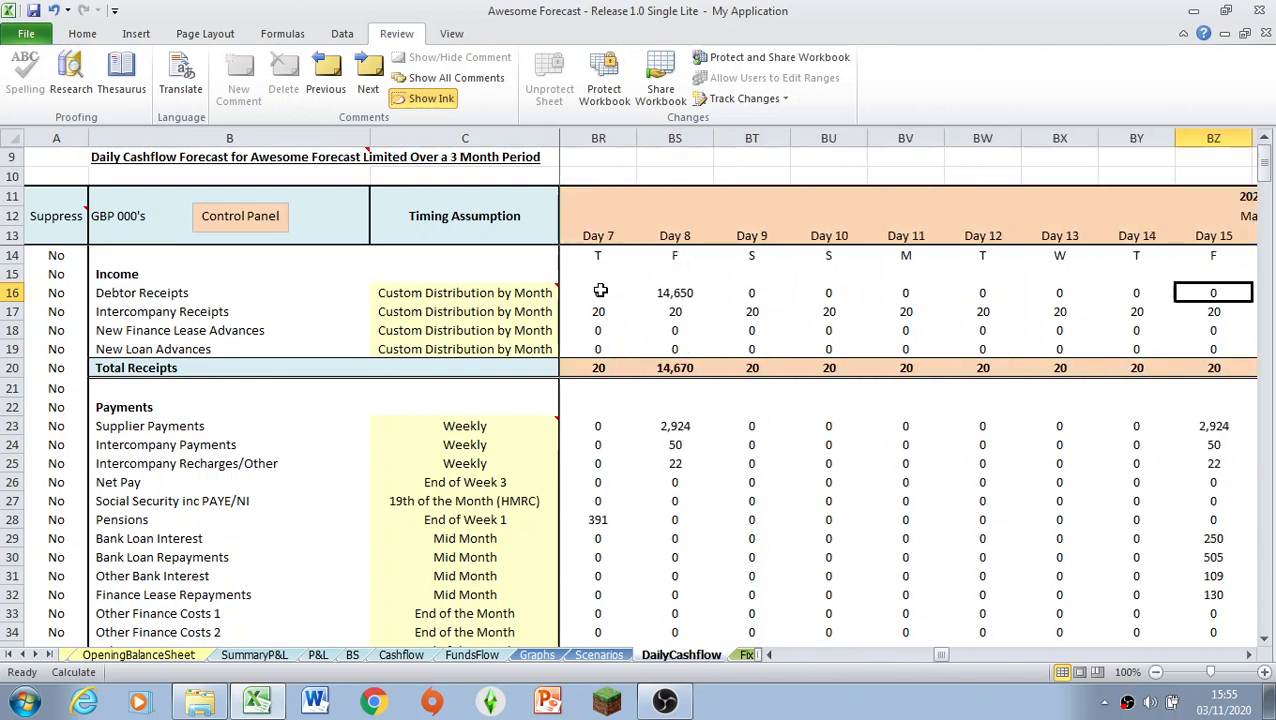
{"action": "key", "text": "Right"}
{"action": "key", "text": "Right"}
{"action": "key", "text": "Right"}
{"action": "key", "text": "Right"}
{"action": "key", "text": "Right"}
{"action": "key", "text": "Right"}
{"action": "key", "text": "Right"}
{"action": "key", "text": "Right"}
{"action": "key", "text": "Right"}
{"action": "key", "text": "Left"}
{"action": "key", "text": "Left"}
{"action": "key", "text": "Left"}
{"action": "key", "text": "Left"}
{"action": "key", "text": "Left"}
{"action": "key", "text": "Left"}
{"action": "key", "text": "Left"}
{"action": "key", "text": "Left"}
{"action": "key", "text": "Left"}
{"action": "key", "text": "Left"}
{"action": "key", "text": "Left"}
{"action": "key", "text": "Left"}
{"action": "key", "text": "Left"}
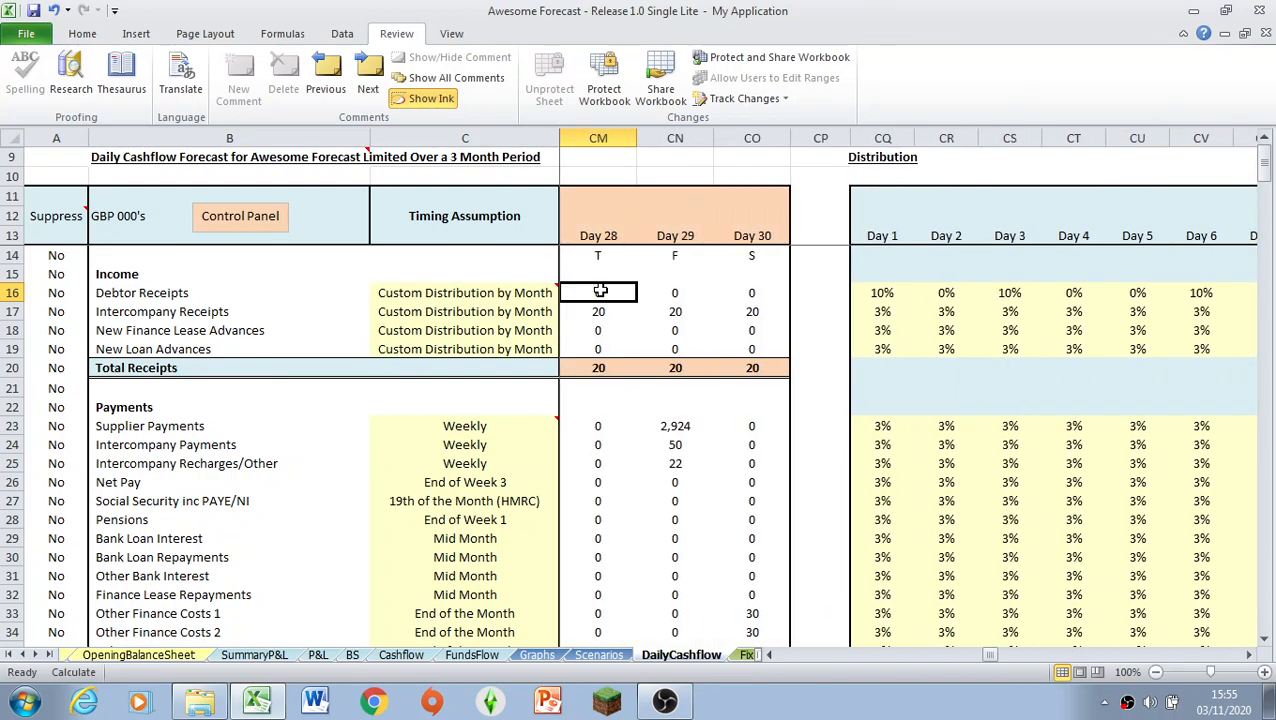
{"action": "key", "text": "Right"}
{"action": "key", "text": "Right"}
{"action": "key", "text": "Right"}
{"action": "key", "text": "Right"}
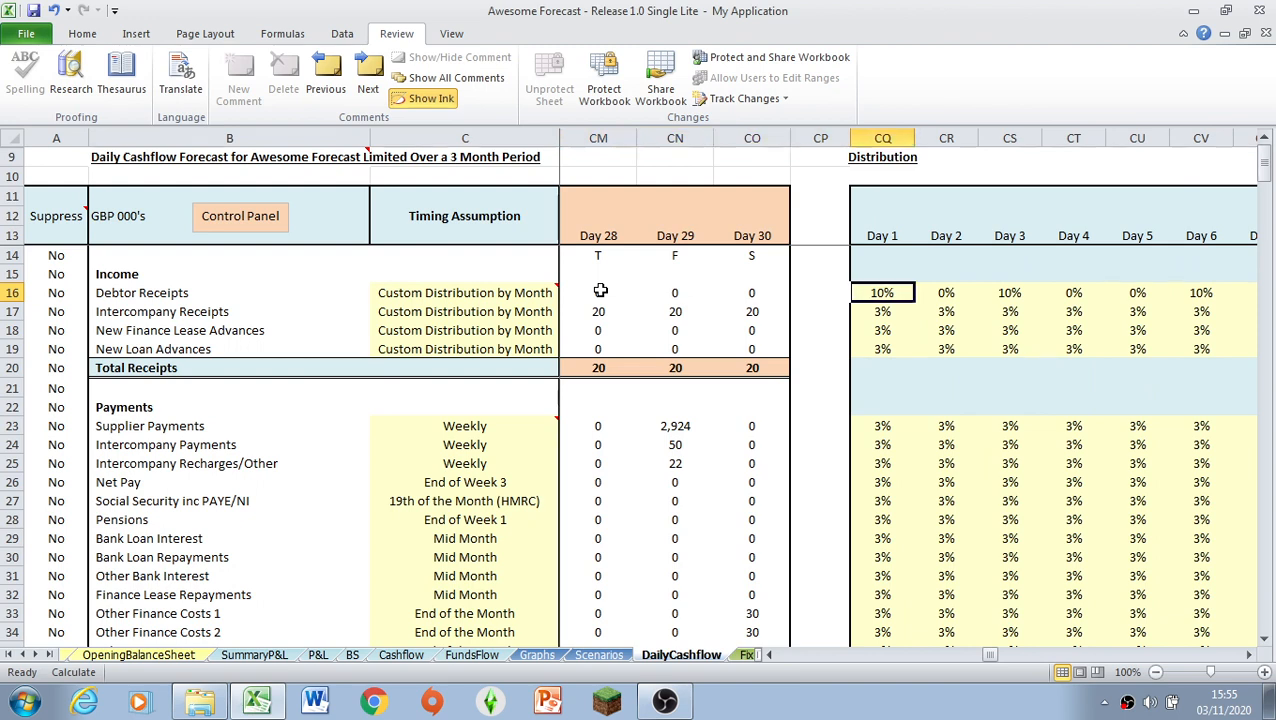
Examine the daily percentages for Debtor Receipts in the Distribution table from Day 1 to Day 9.
{"action": "key", "text": "Right"}
{"action": "key", "text": "Right"}
{"action": "key", "text": "Right"}
{"action": "key", "text": "Right"}
{"action": "key", "text": "Right"}
{"action": "key", "text": "Right"}
{"action": "key", "text": "Right"}
{"action": "key", "text": "Right"}
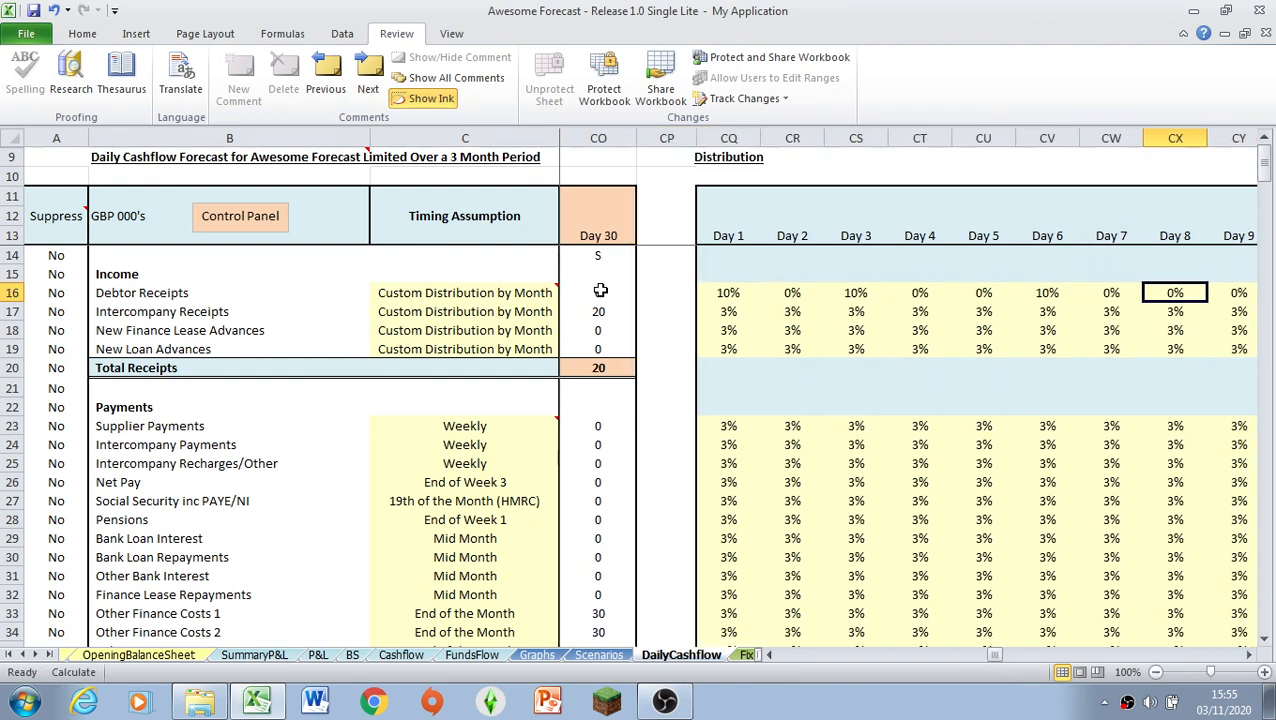
{"action": "key", "text": "Right"}
{"action": "key", "text": "Left"}
{"action": "key", "text": "Left"}
{"action": "key", "text": "Left"}
{"action": "key", "text": "Left"}
{"action": "key", "text": "Left"}
{"action": "key", "text": "Left"}
{"action": "key", "text": "Left"}
{"action": "key", "text": "Left"}
{"action": "key", "text": "Left"}
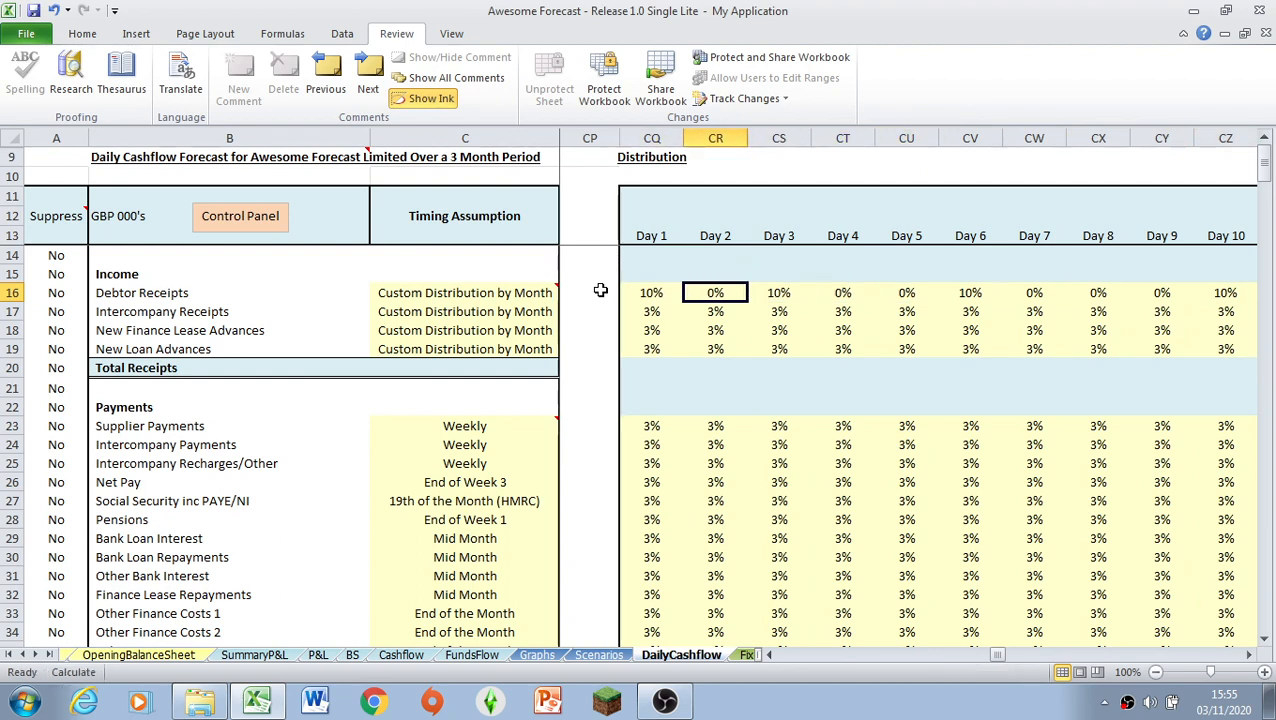
{"action": "key", "text": "Right"}
{"action": "key", "text": "Right"}
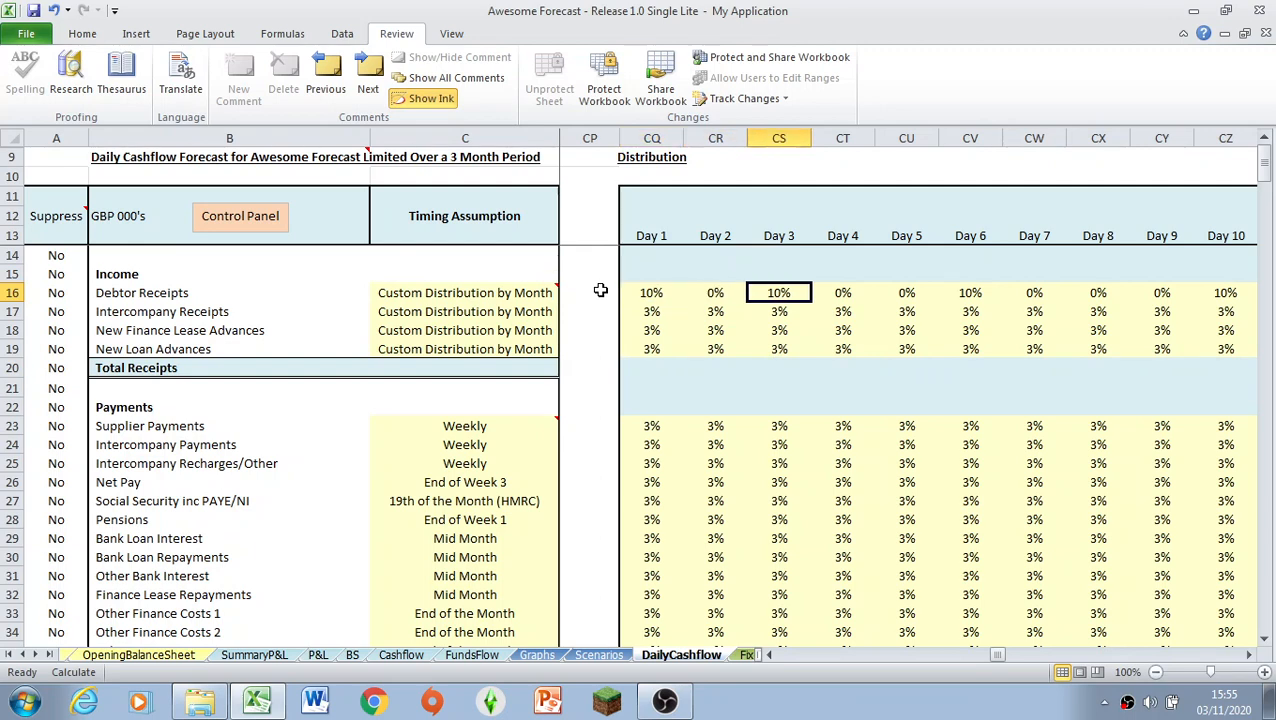
{"action": "key", "text": "Right"}
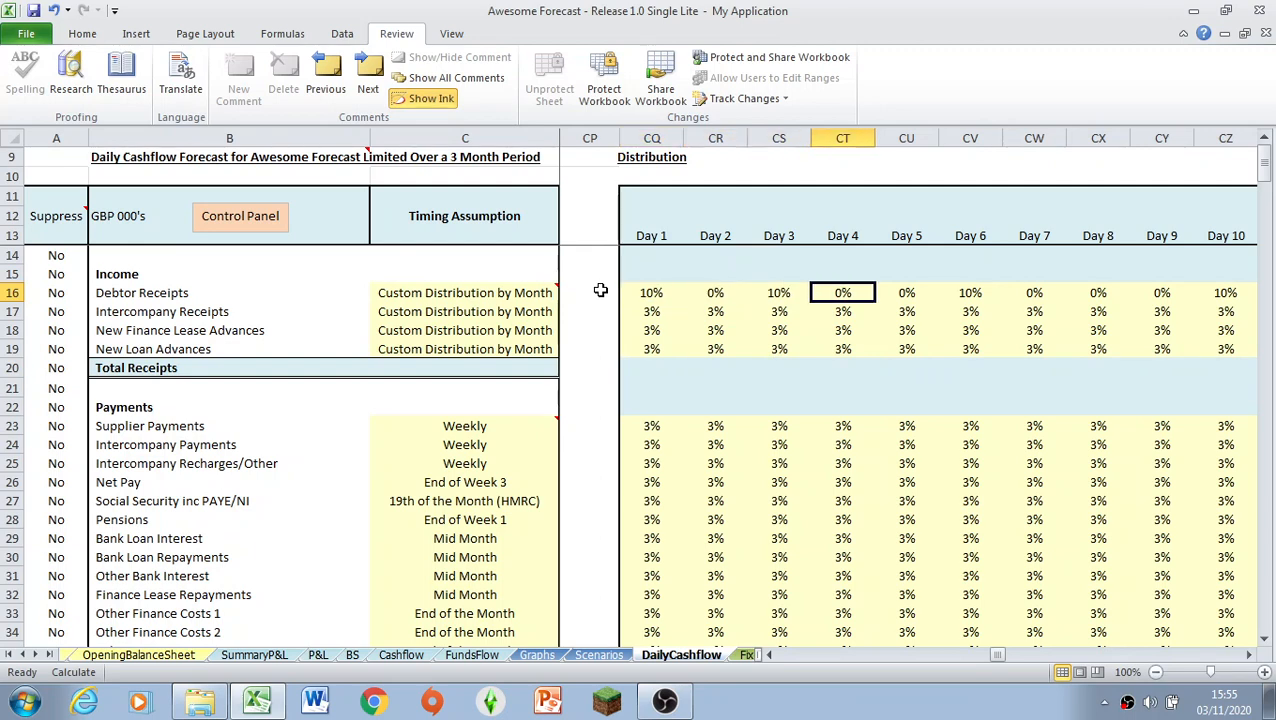
{"action": "key", "text": "Right"}
{"action": "key", "text": "Right"}
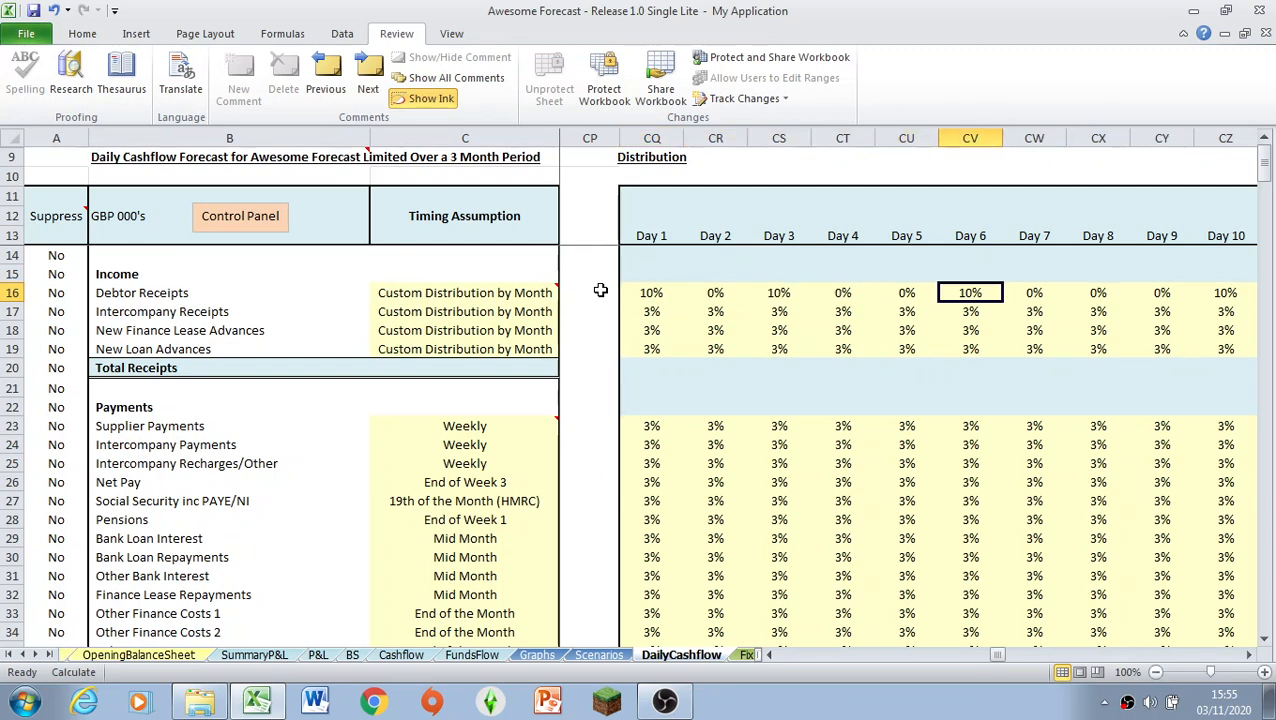
Set the Debtor Receipts distribution to 0% for both Day 1 and Day 3.
{"action": "key", "text": "Left"}
{"action": "key", "text": "Left"}
{"action": "key", "text": "Left"}
{"action": "key", "text": "Left"}
{"action": "key", "text": "Left"}
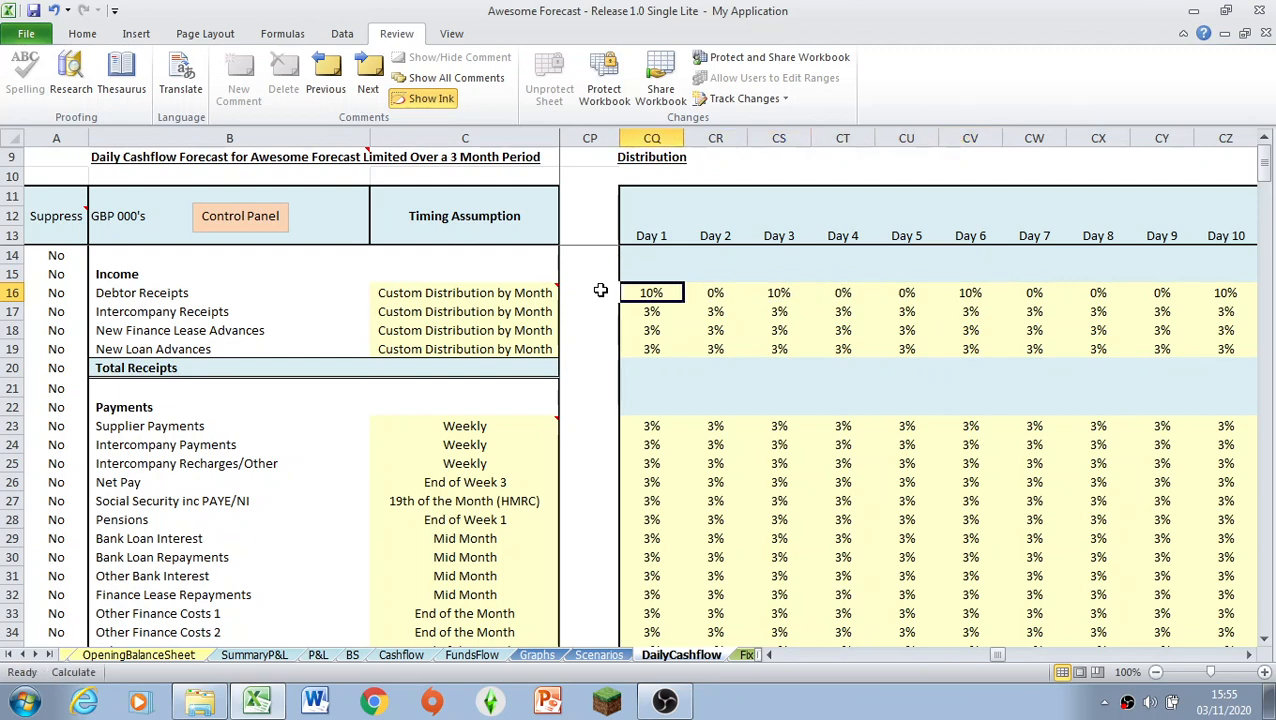
{"action": "type", "text": "0"}
{"action": "key", "text": "Return"}
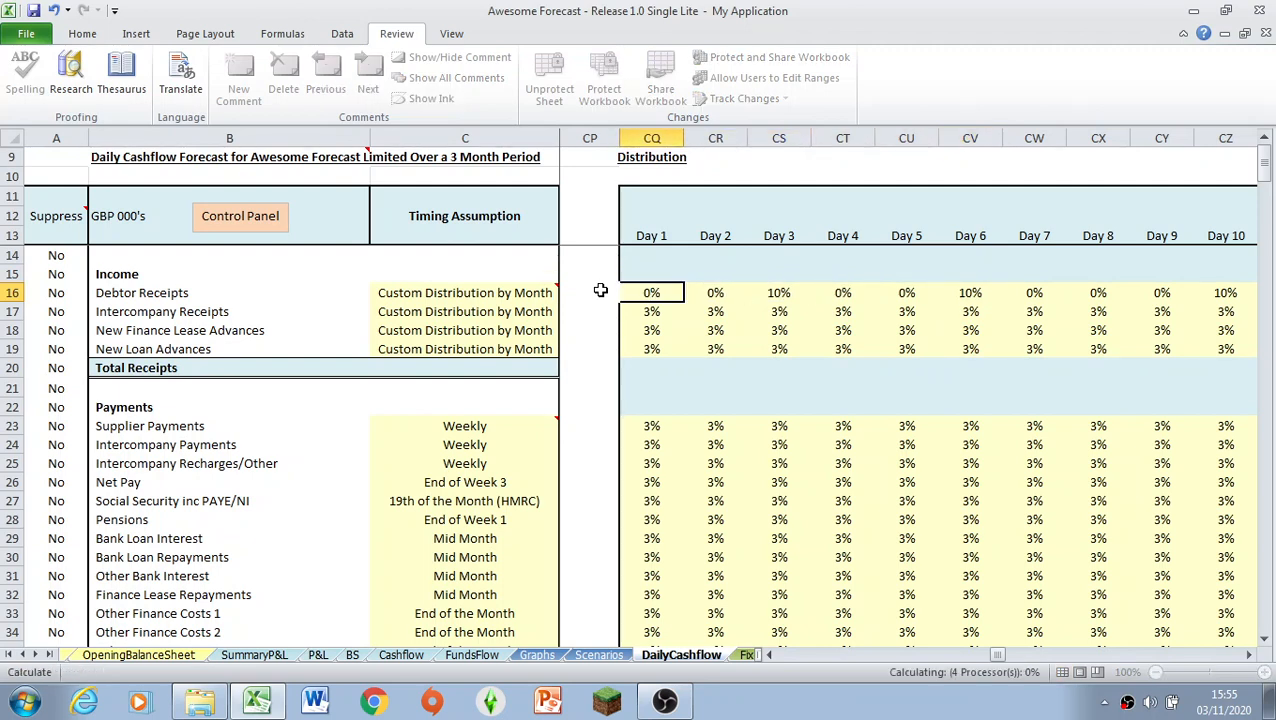
{"action": "key", "text": "Right"}
{"action": "key", "text": "Right"}
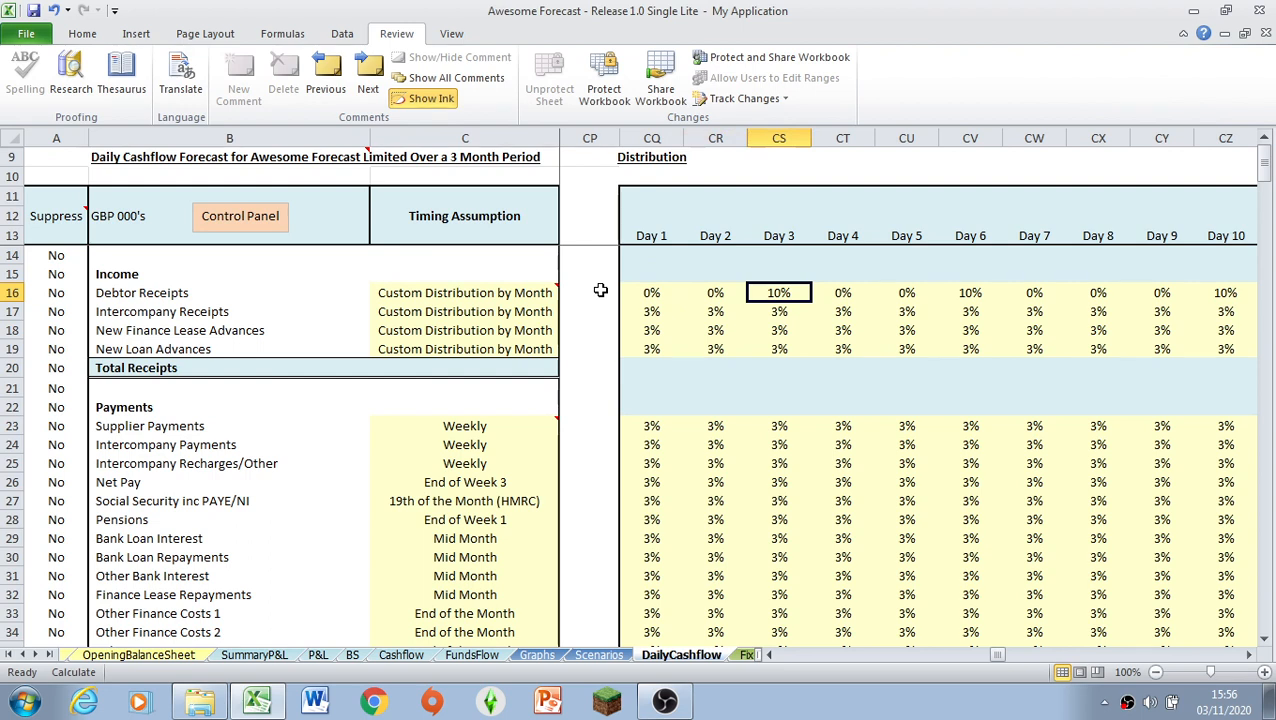
{"action": "type", "text": "0"}
{"action": "key", "text": "Right"}
Set the Debtor Receipts distribution for Day 7 to 20%.
{"action": "key", "text": "Right"}
{"action": "key", "text": "Right"}
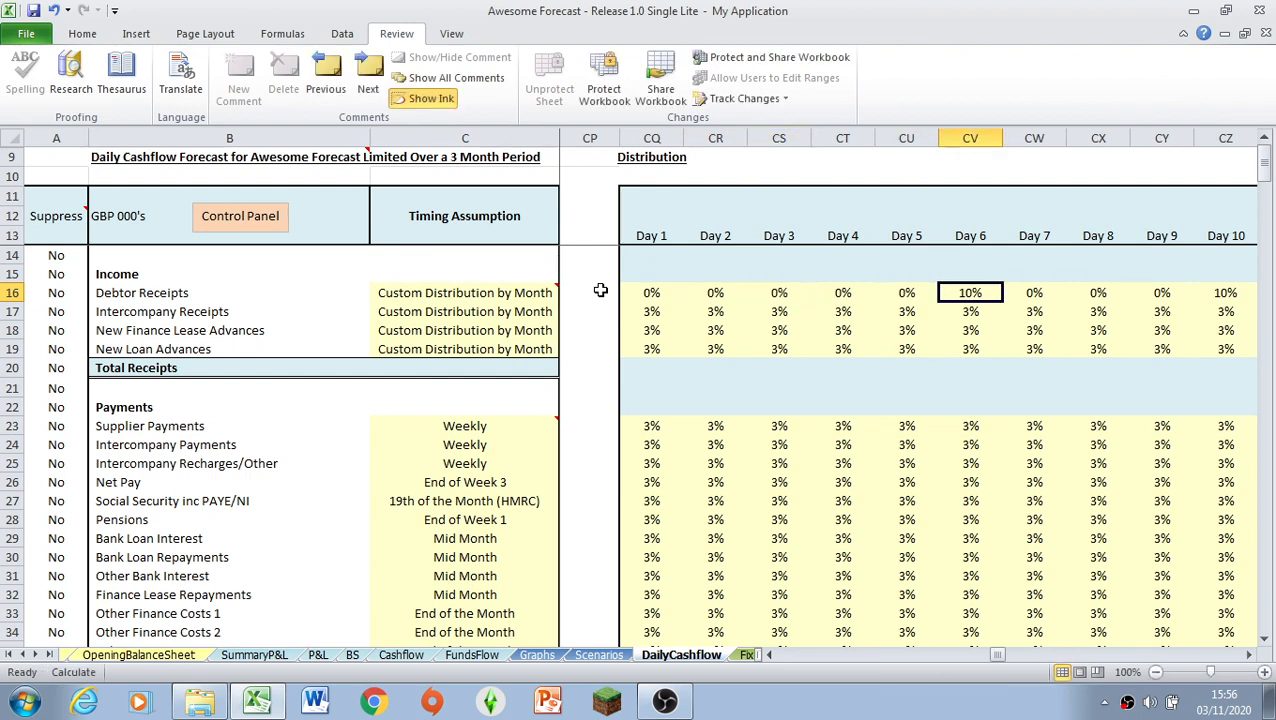
{"action": "key", "text": "Left"}
{"action": "key", "text": "Right"}
{"action": "key", "text": "Right"}
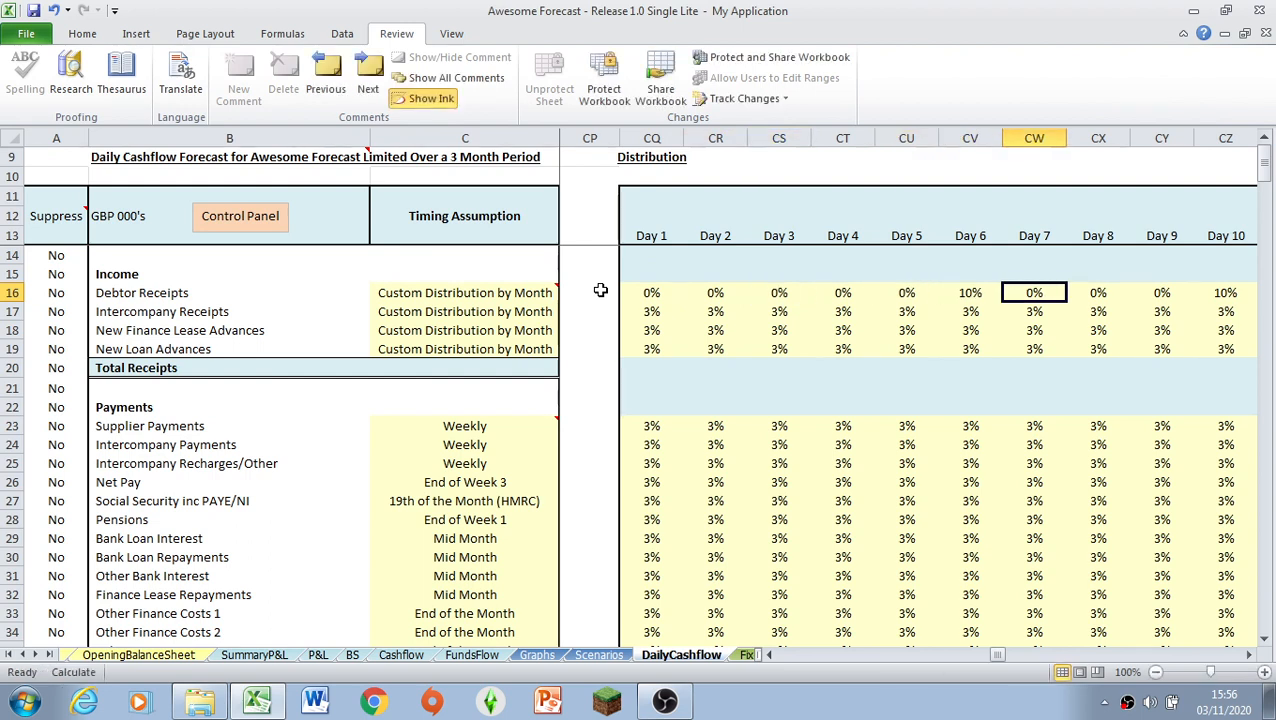
{"action": "type", "text": "20"}
{"action": "key", "text": "Left"}
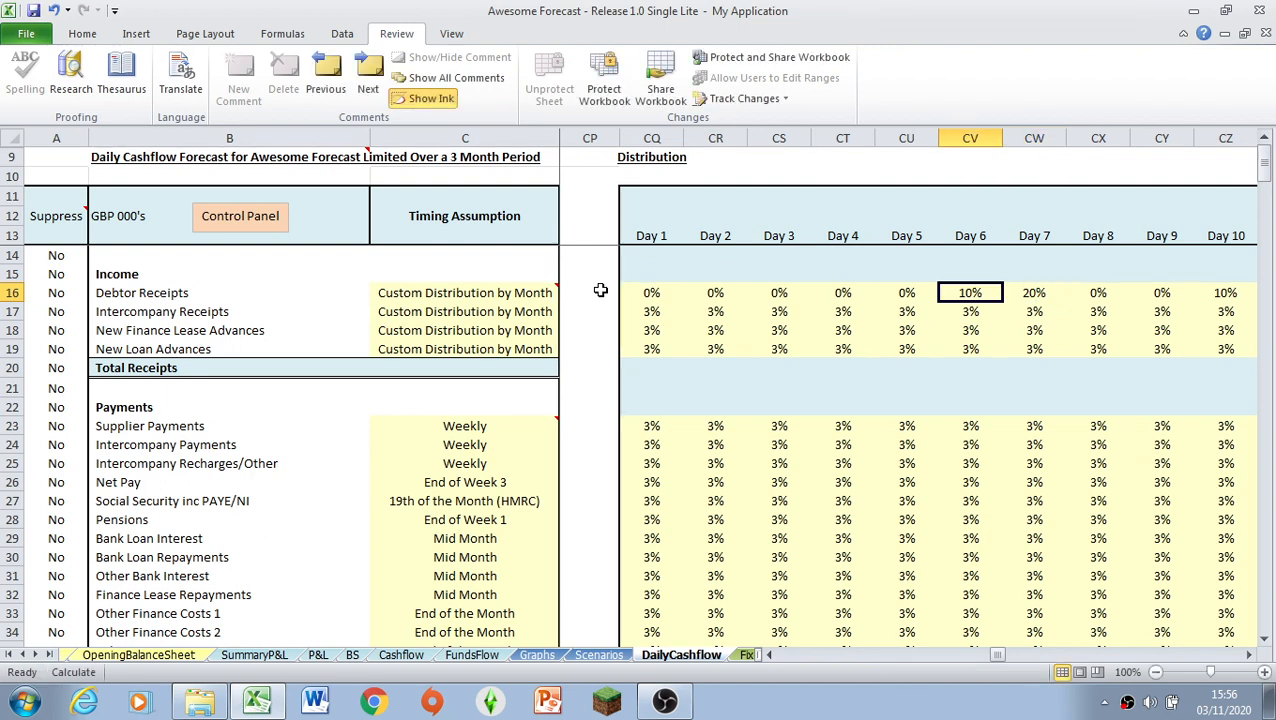
Return to the Day 1 figure of Debtor Receipts in the first forecast month.
{"action": "key", "text": "Right"}
{"action": "key", "text": "Left"}
{"action": "key", "text": "Left"}
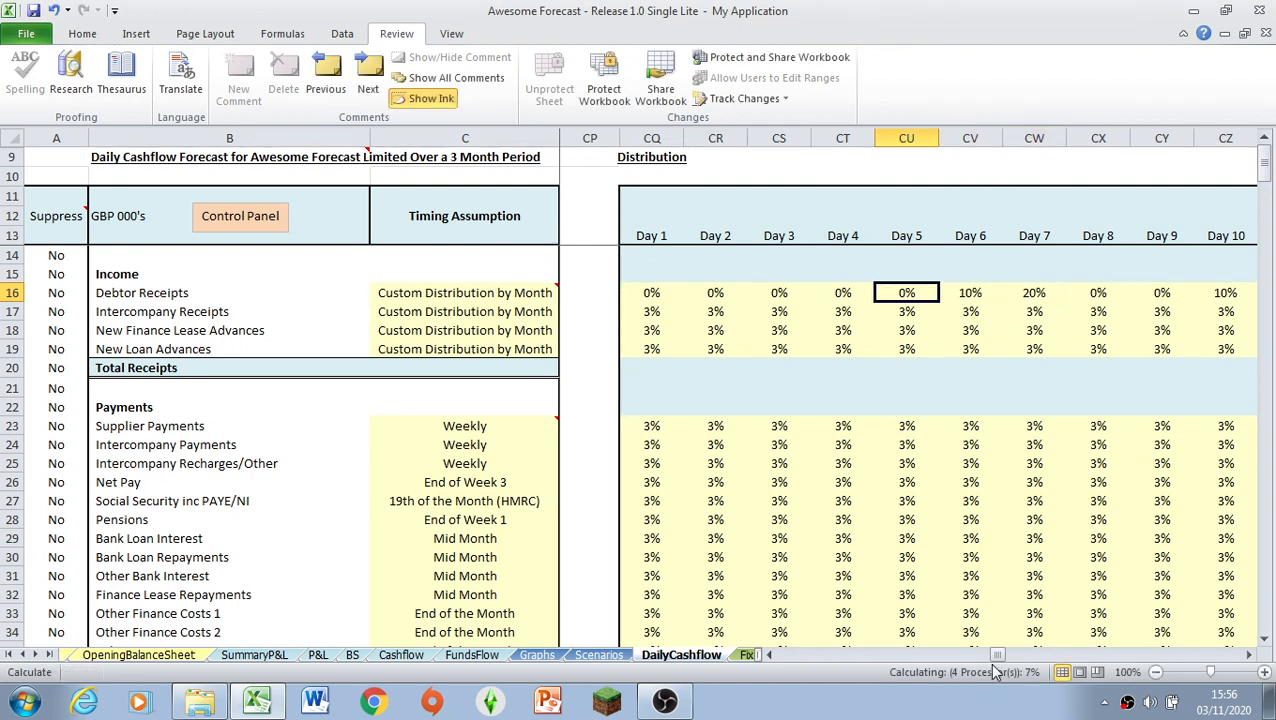
{"action": "left_click_drag", "start_coordinate": [996, 660], "coordinate": [775, 664]}
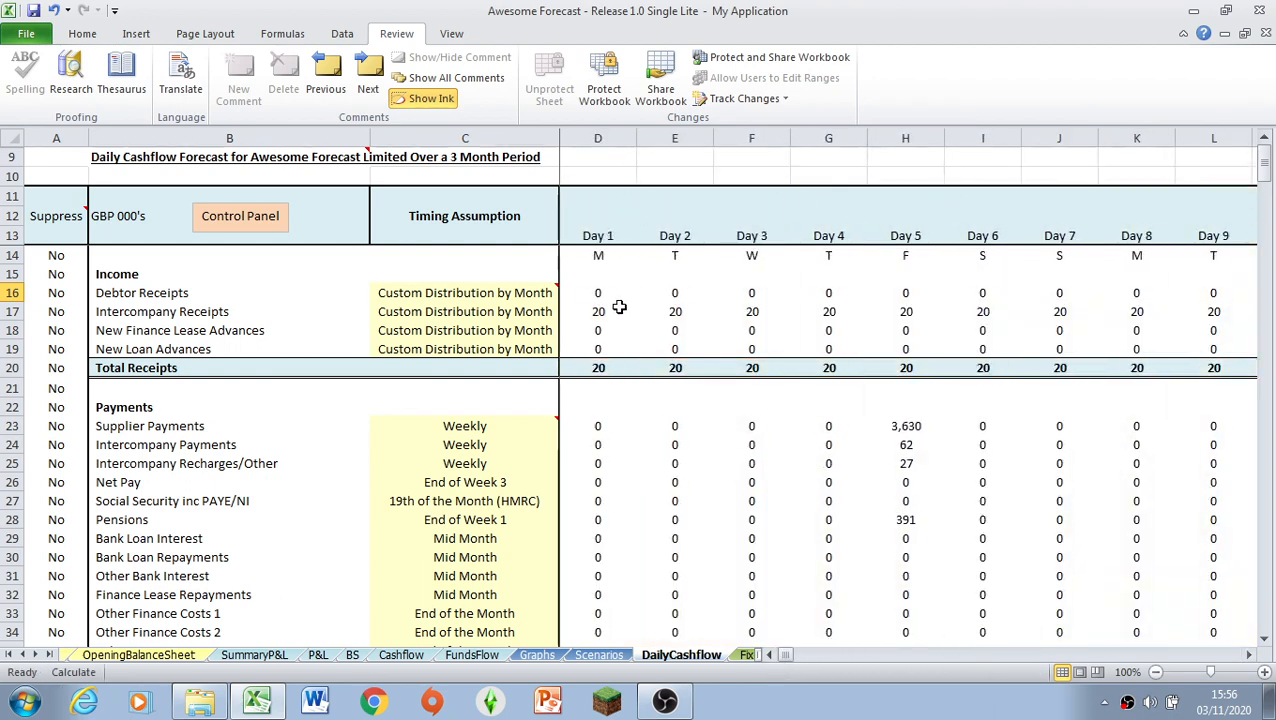
{"action": "left_click", "coordinate": [577, 292]}
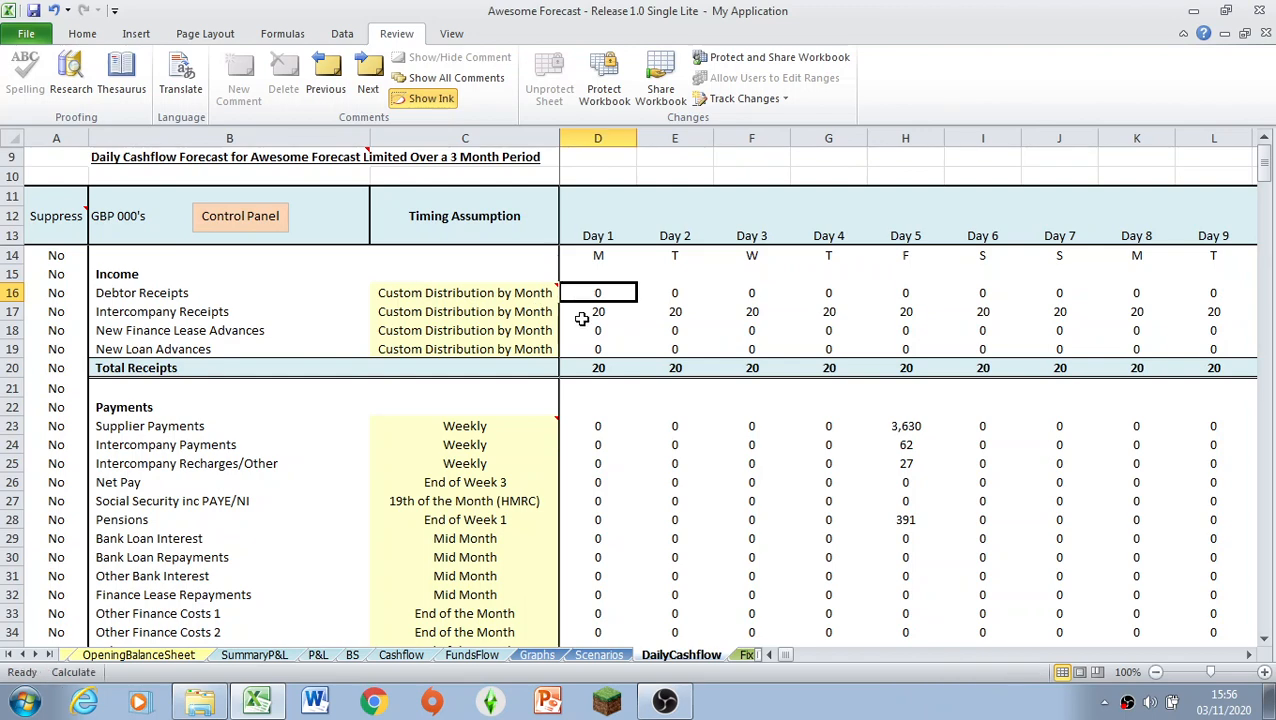
Recalculate the daily cashflow forecast and check the monthly distribution validation messages beside the control panel, leaving the panel hidden.
{"action": "key", "text": "F9"}
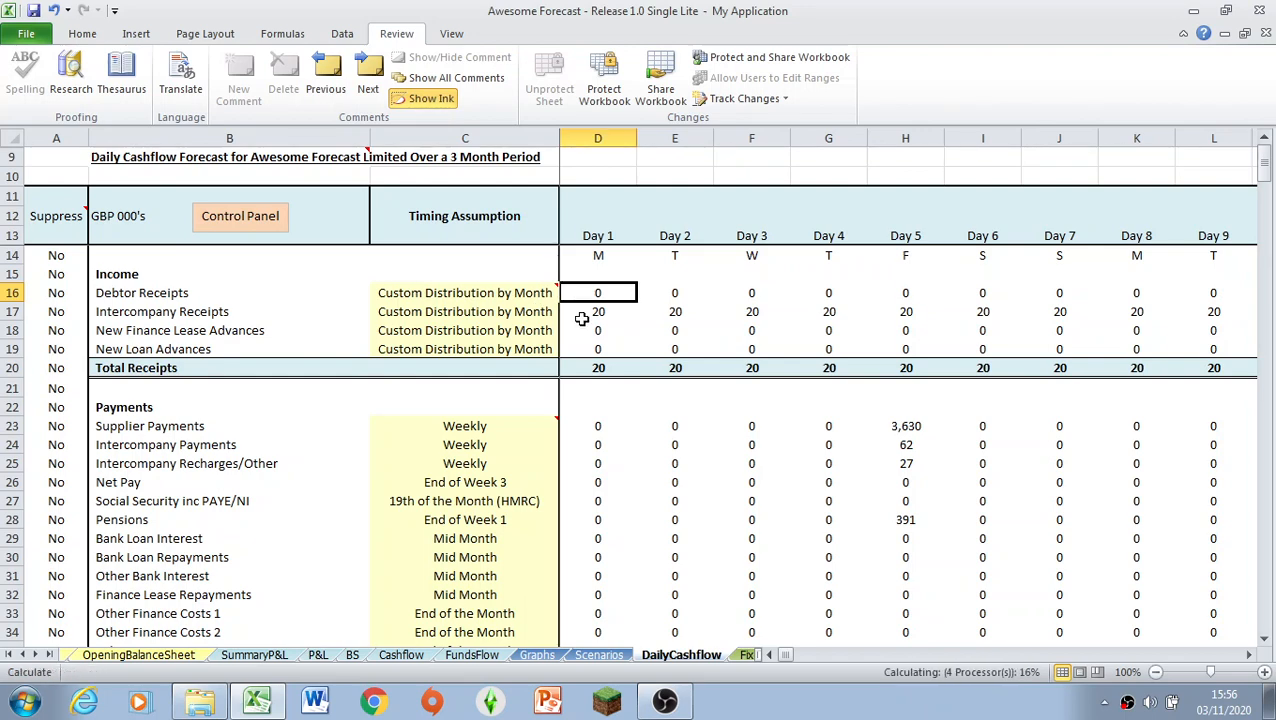
{"action": "left_click", "coordinate": [982, 293]}
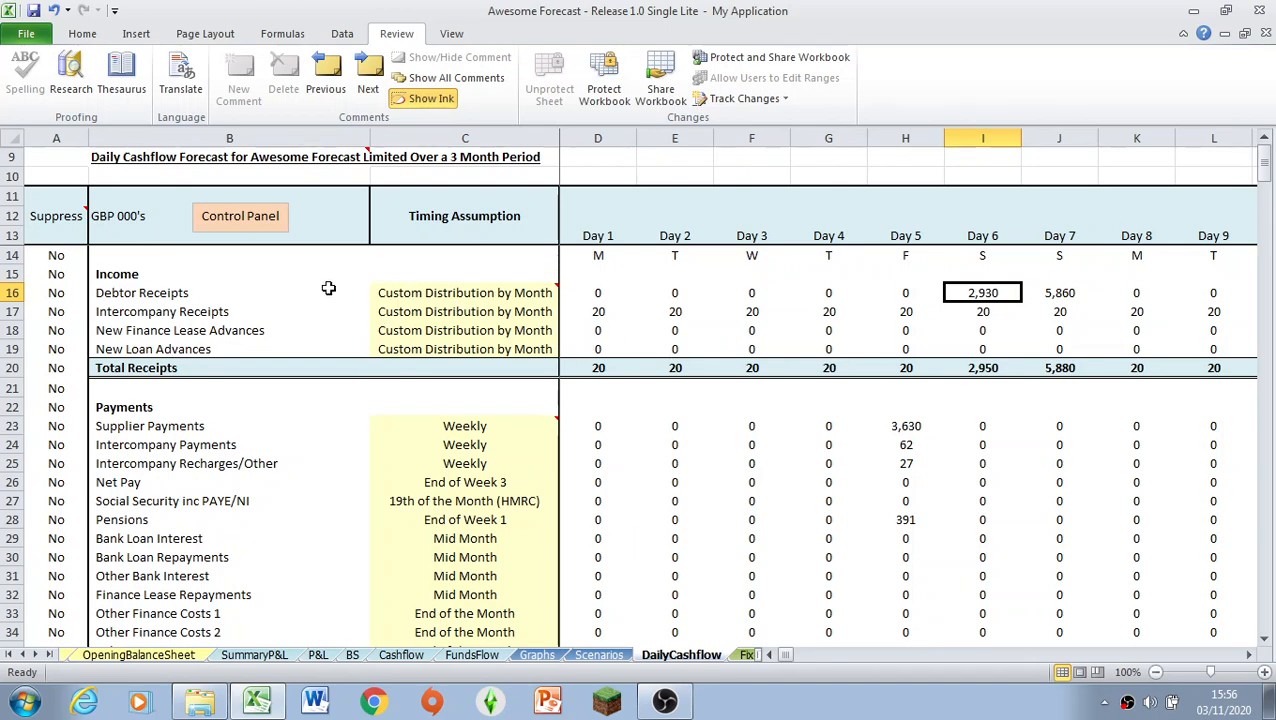
{"action": "left_click", "coordinate": [250, 230]}
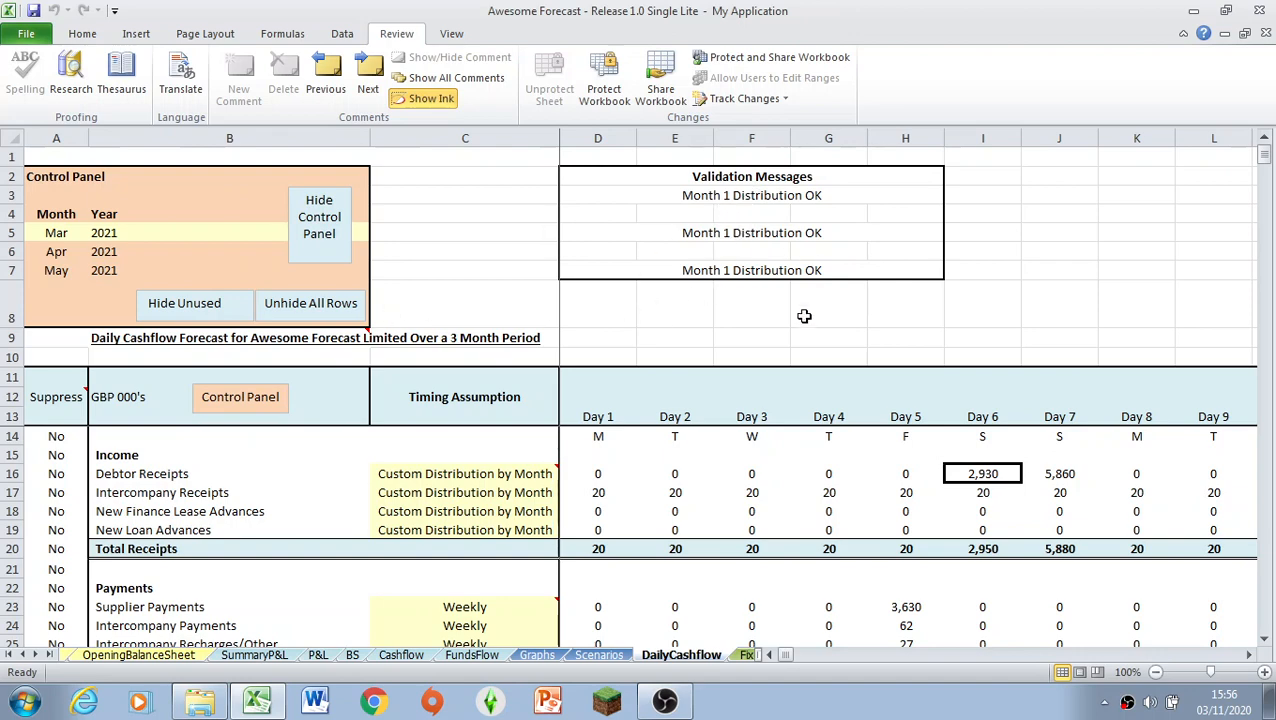
{"action": "left_click", "coordinate": [313, 244]}
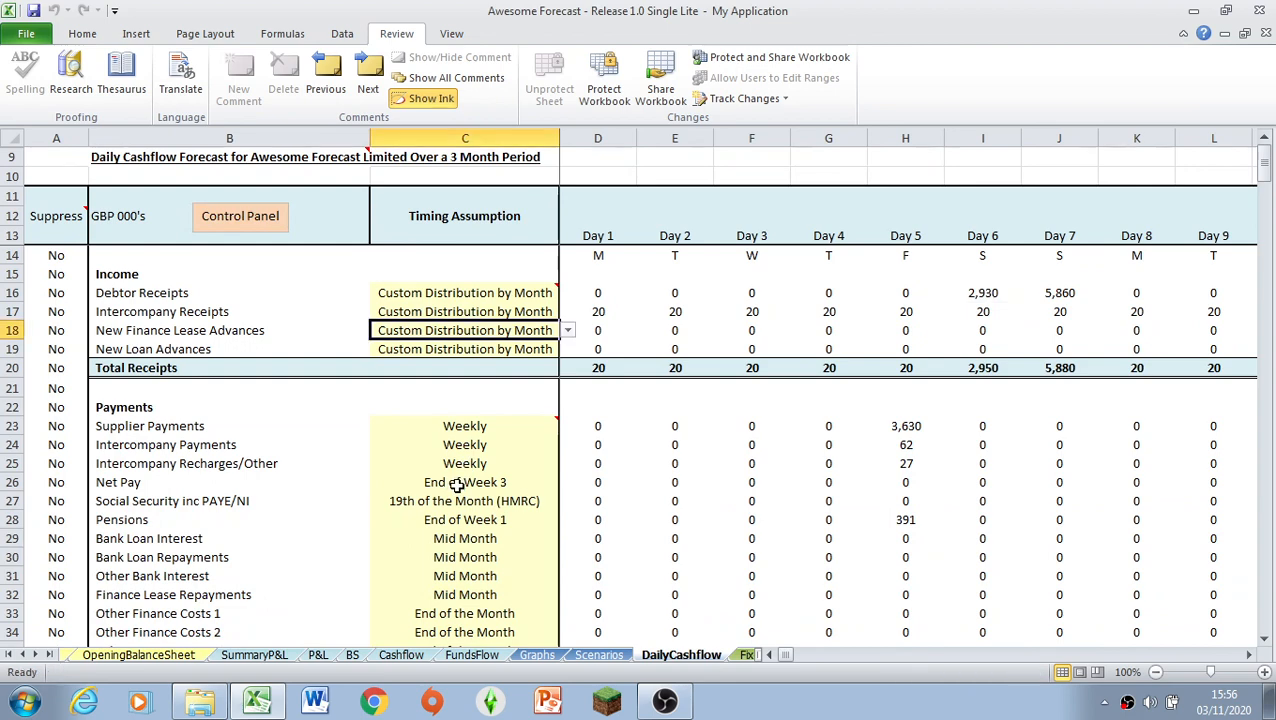
Examine the timing assumptions of the payment lines from Pensions down through Other Creditors, Other Liabilities and Other Reserves.
{"action": "left_click", "coordinate": [435, 518]}
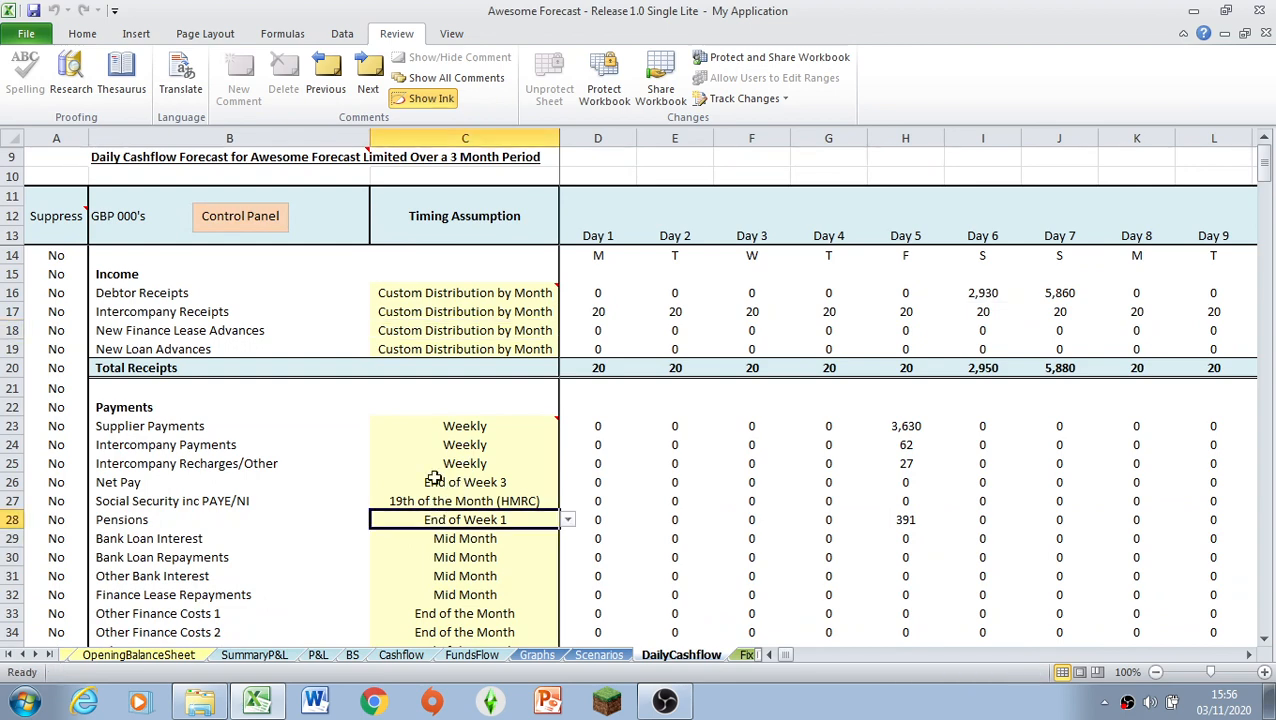
{"action": "left_click", "coordinate": [1264, 639]}
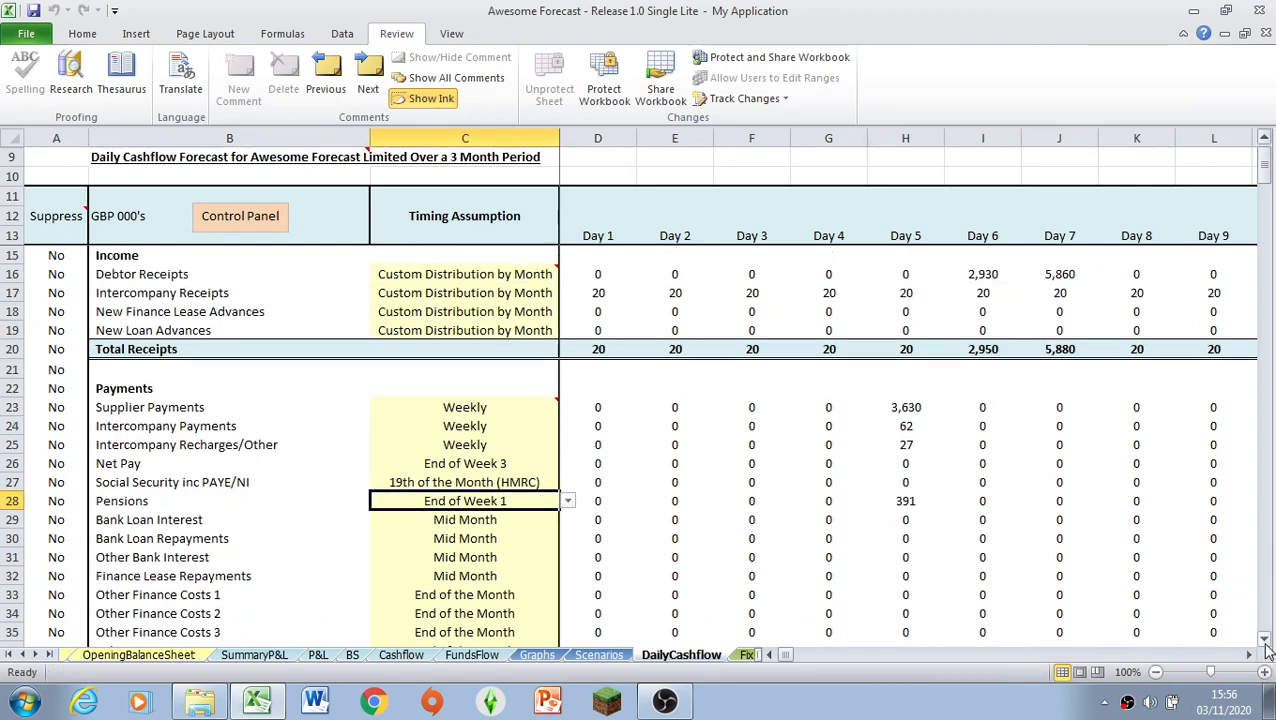
{"action": "left_click", "coordinate": [1264, 639]}
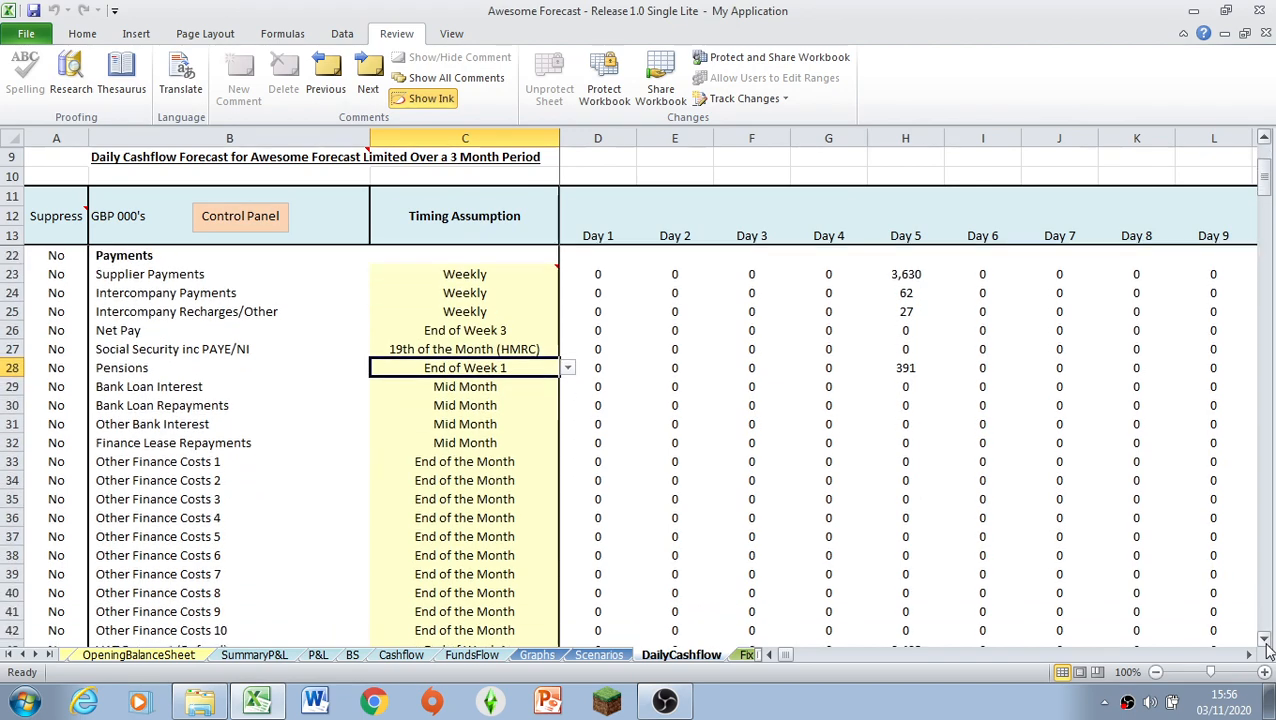
{"action": "left_click", "coordinate": [1264, 640]}
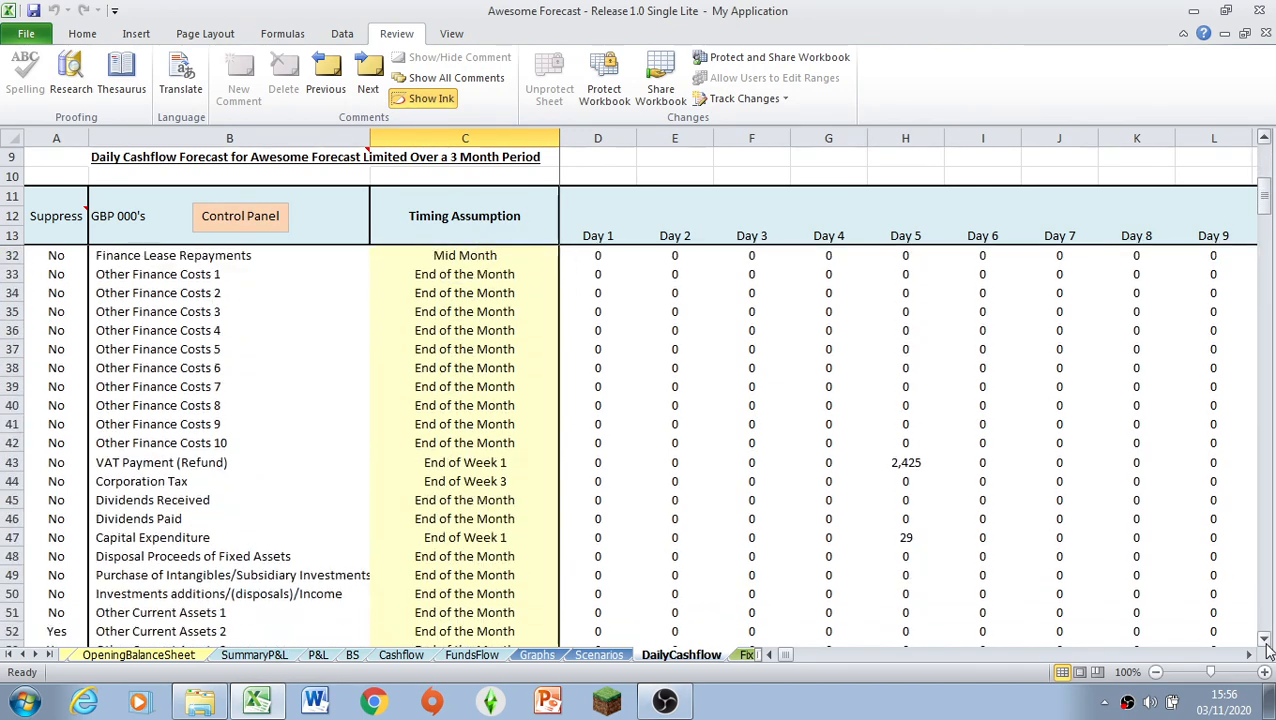
{"action": "left_click", "coordinate": [1264, 640]}
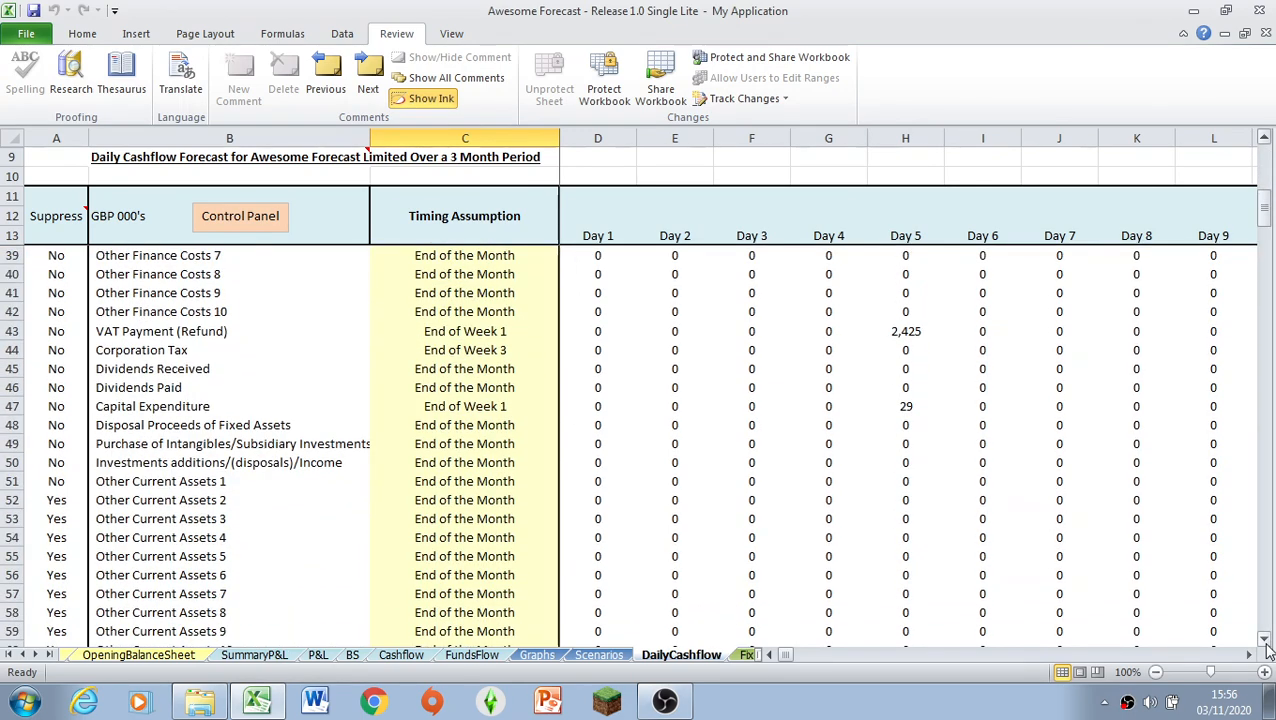
{"action": "key", "text": "Page_Down"}
{"action": "key", "text": "Down"}
{"action": "key", "text": "Down"}
{"action": "key", "text": "Down"}
{"action": "key", "text": "Down"}
{"action": "key", "text": "Down"}
{"action": "key", "text": "Down"}
{"action": "key", "text": "Down"}
{"action": "key", "text": "Down"}
{"action": "key", "text": "Down"}
{"action": "key", "text": "Down"}
{"action": "key", "text": "Down"}
{"action": "key", "text": "Down"}
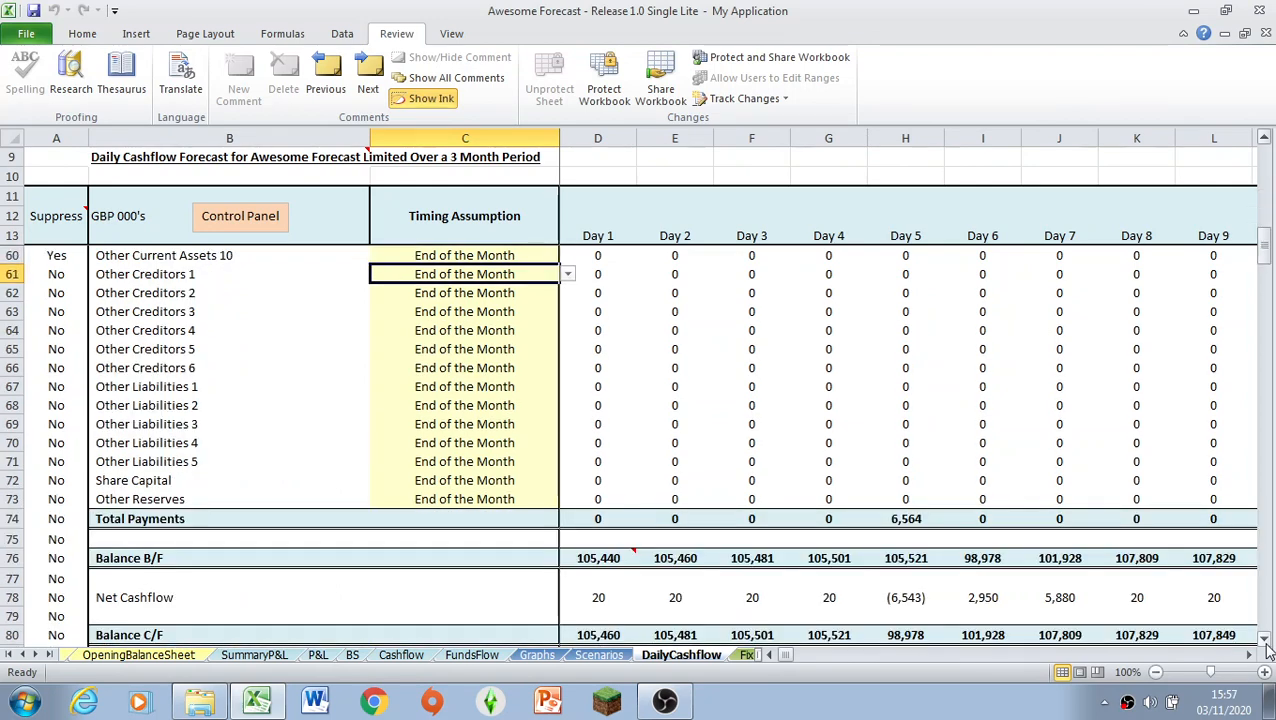
Examine the daily Balance B/F, Net Cashflow and Balance C/F rows and the 3-month Daily Cash Balances chart beneath them.
{"action": "key", "text": "Down"}
{"action": "key", "text": "Down"}
{"action": "key", "text": "Down"}
{"action": "key", "text": "Down"}
{"action": "key", "text": "Down"}
{"action": "key", "text": "Down"}
{"action": "key", "text": "Down"}
{"action": "key", "text": "Down"}
{"action": "key", "text": "Down"}
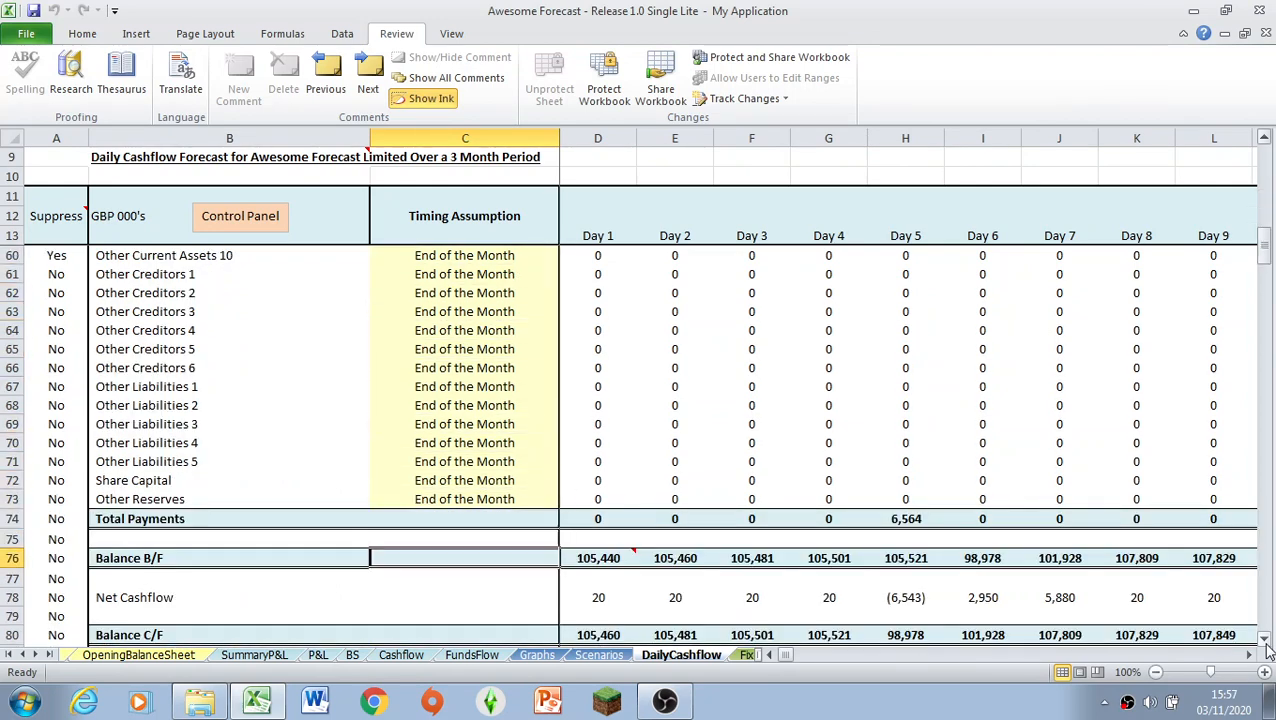
{"action": "key", "text": "Up"}
{"action": "key", "text": "Up"}
{"action": "key", "text": "Up"}
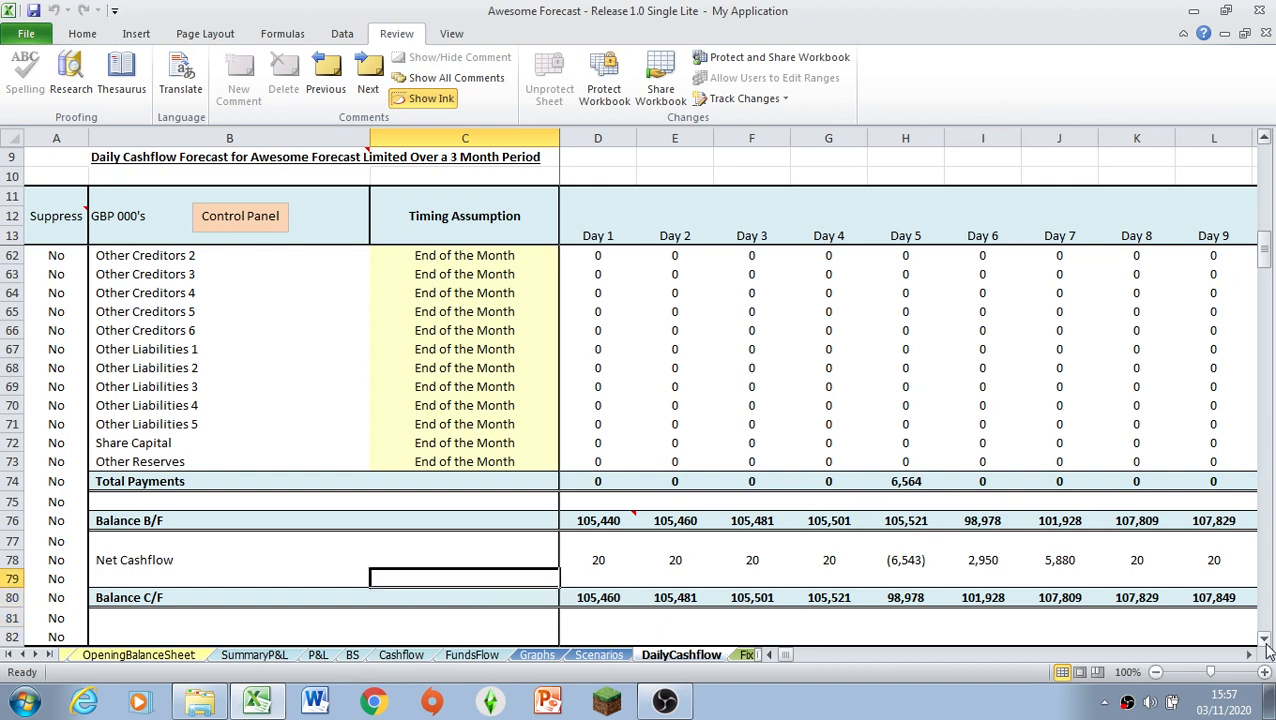
{"action": "key", "text": "Right"}
{"action": "key", "text": "Down"}
{"action": "key", "text": "Down"}
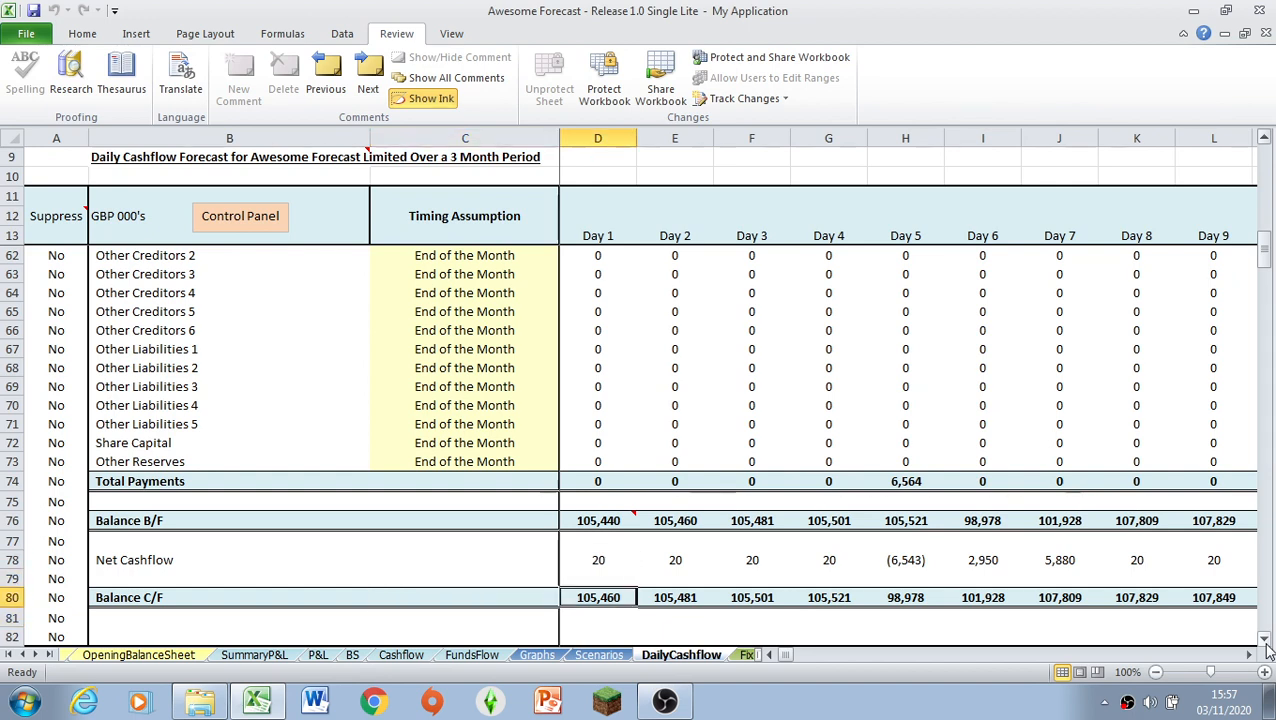
{"action": "scroll", "coordinate": [1266, 648], "scroll_direction": "down", "scroll_amount": 4}
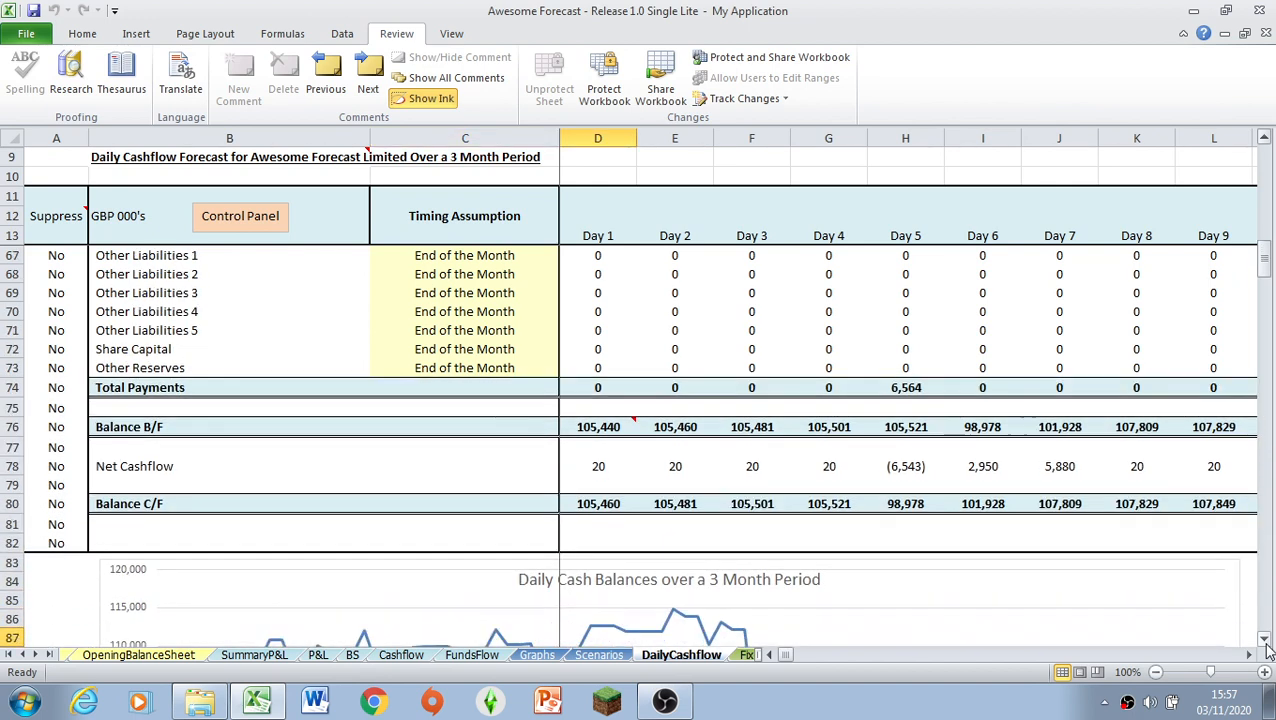
{"action": "scroll", "coordinate": [1266, 648], "scroll_direction": "down", "scroll_amount": 2}
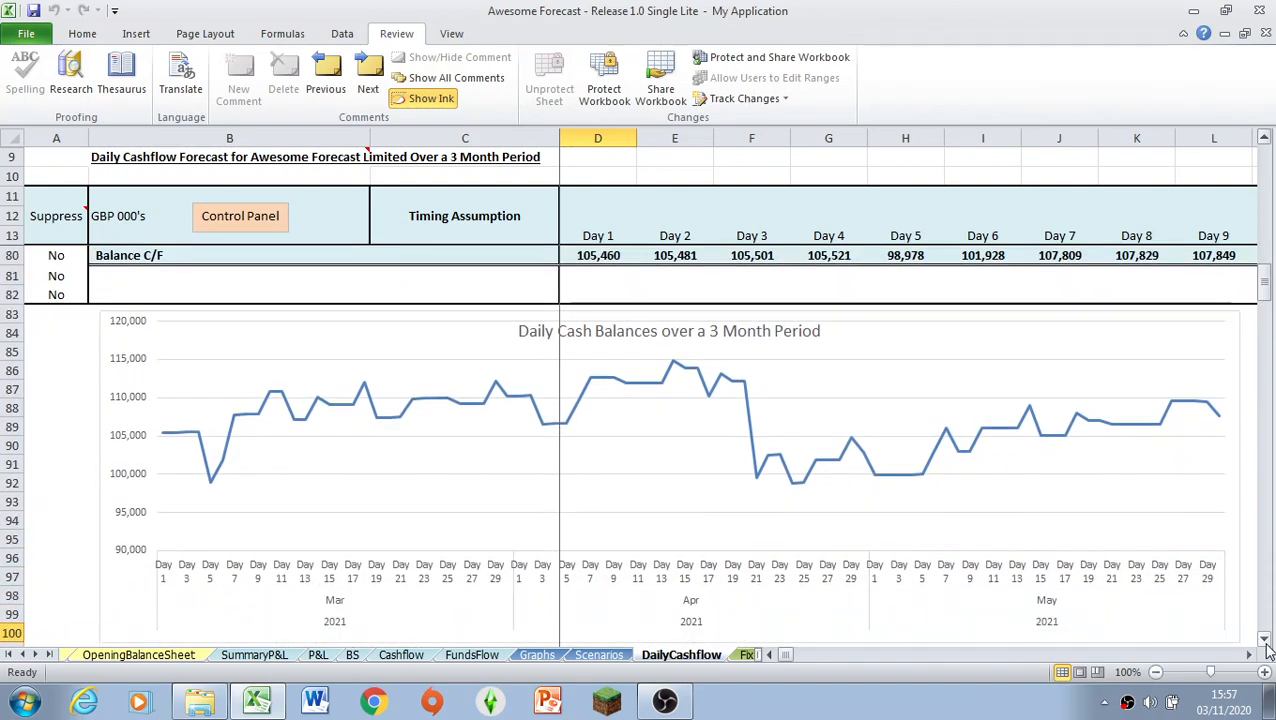